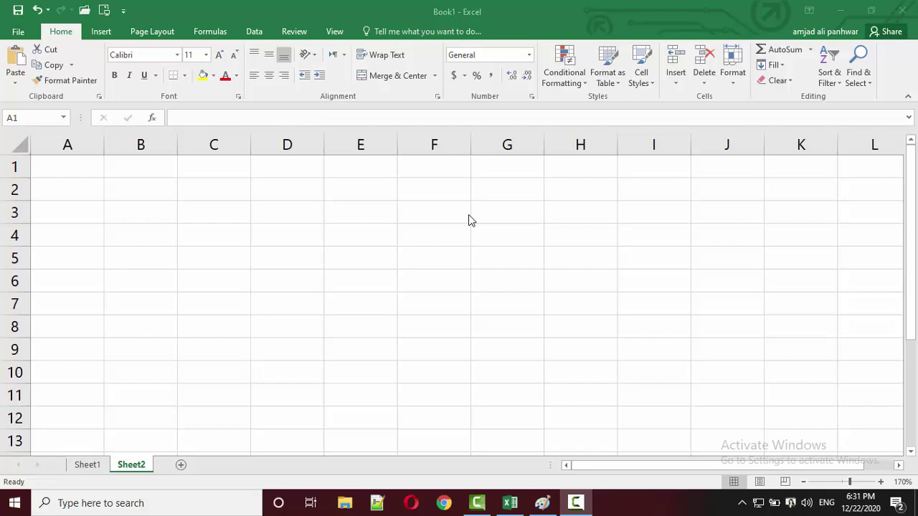
Select cells A1 through H1 on the empty Sheet2 for the title row
click(79, 165)
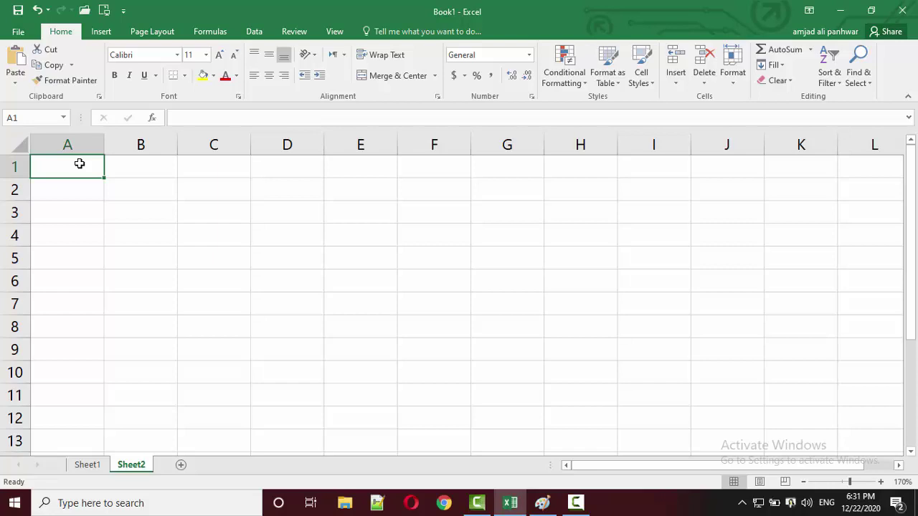
drag(79, 164, 547, 156)
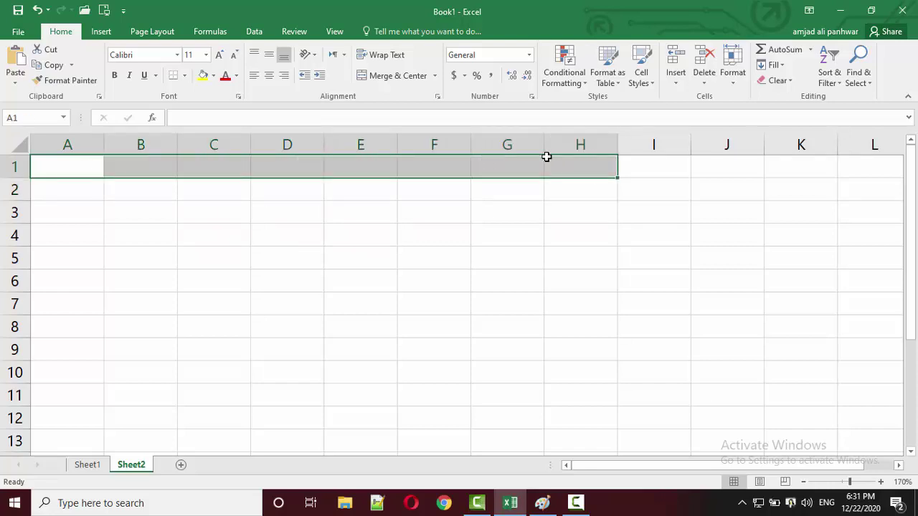
Enter the headings S.NO, NAME and SUBJECT 1 in cells A2 to C2
click(60, 190)
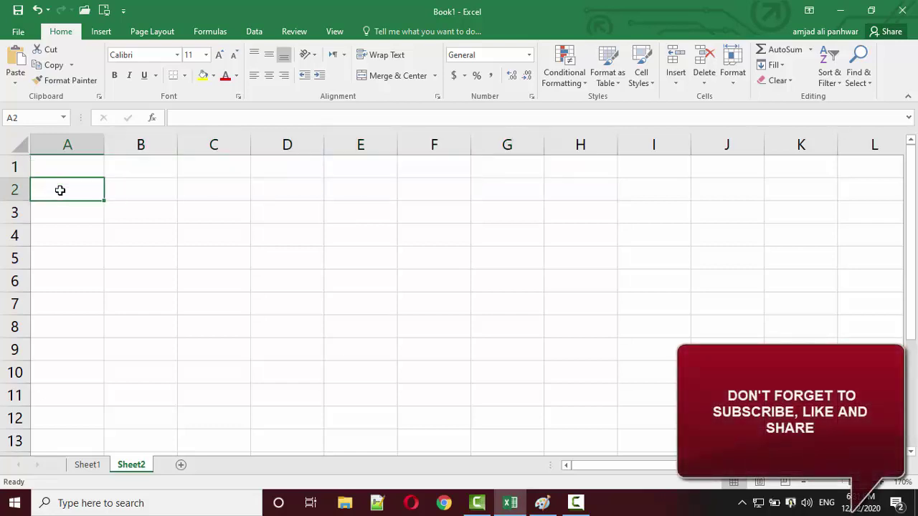
text(S.NO)
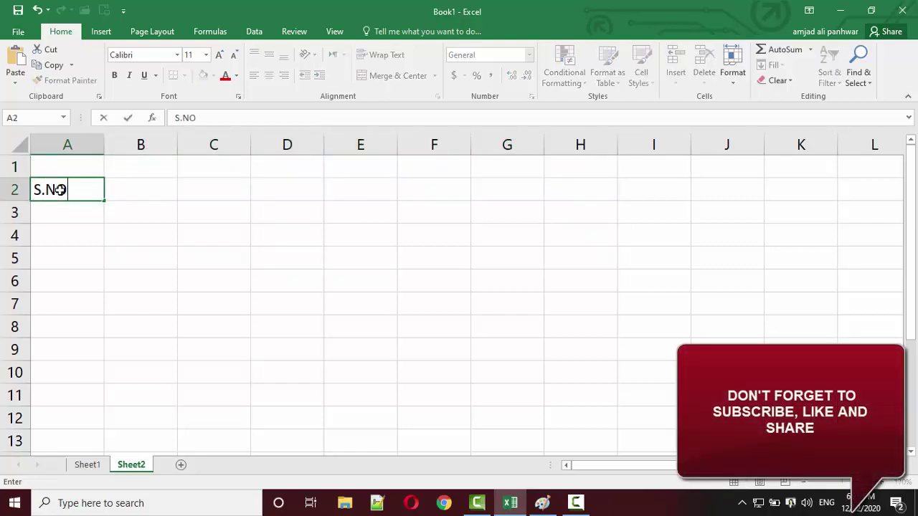
key(Tab)
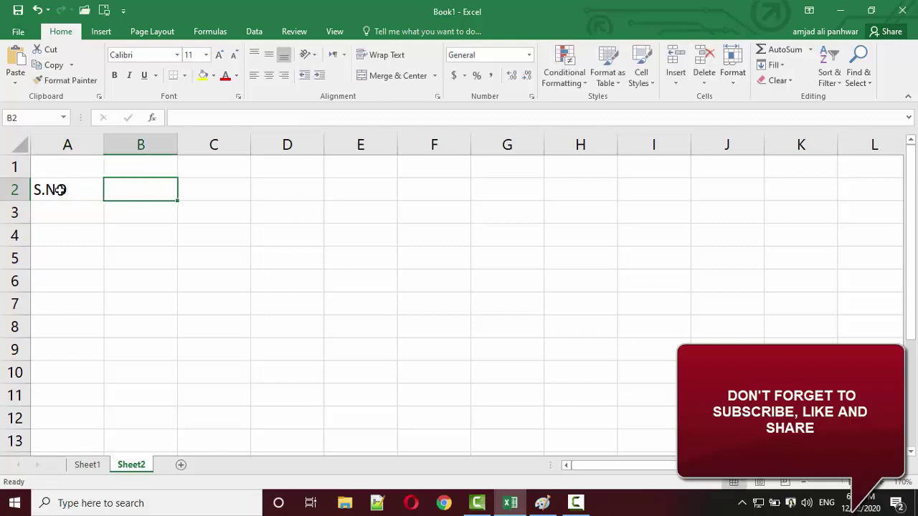
text(NAME)
key(Tab)
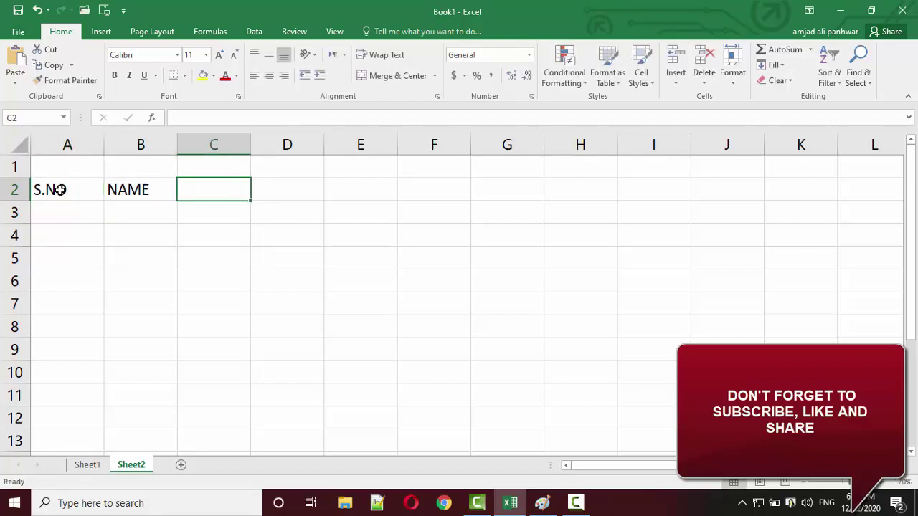
text(SUBJE)
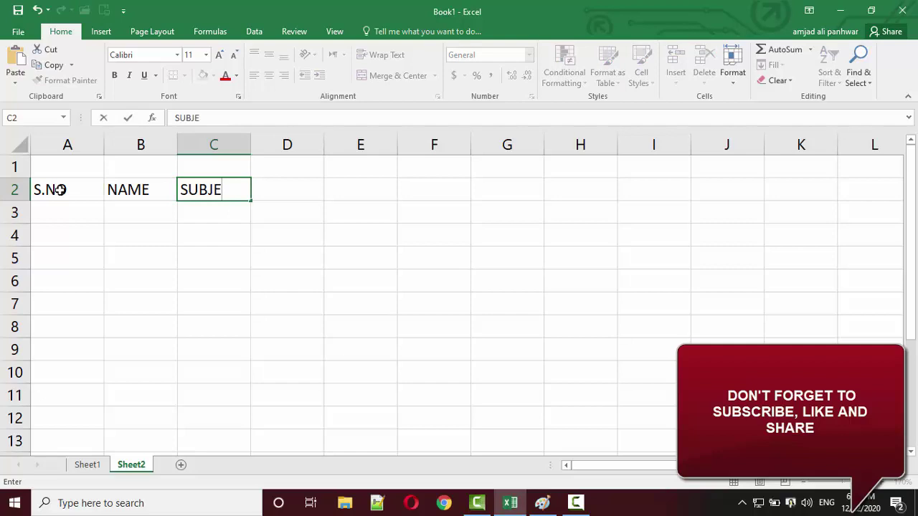
text(CT 1)
key(Return)
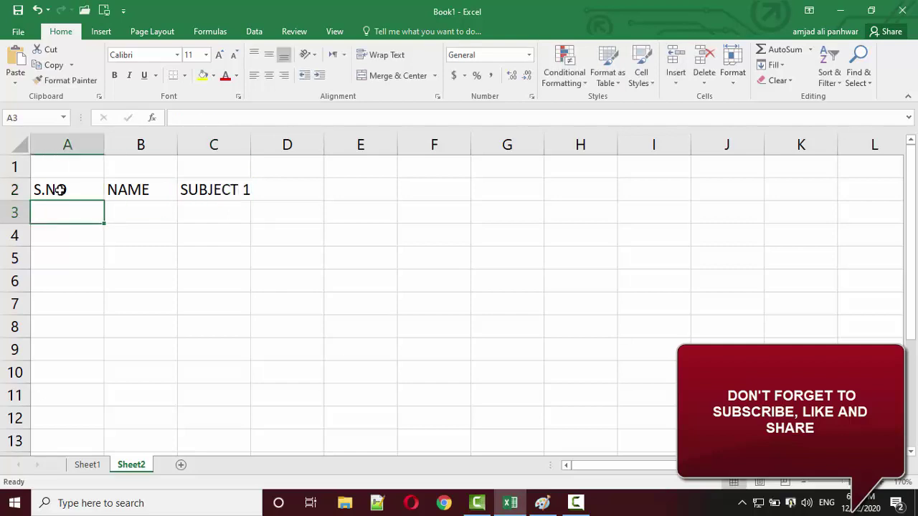
AutoFill SUBJECT 2 to SUBJECT 4 into D2:F2 and autofit columns C to F
click(205, 191)
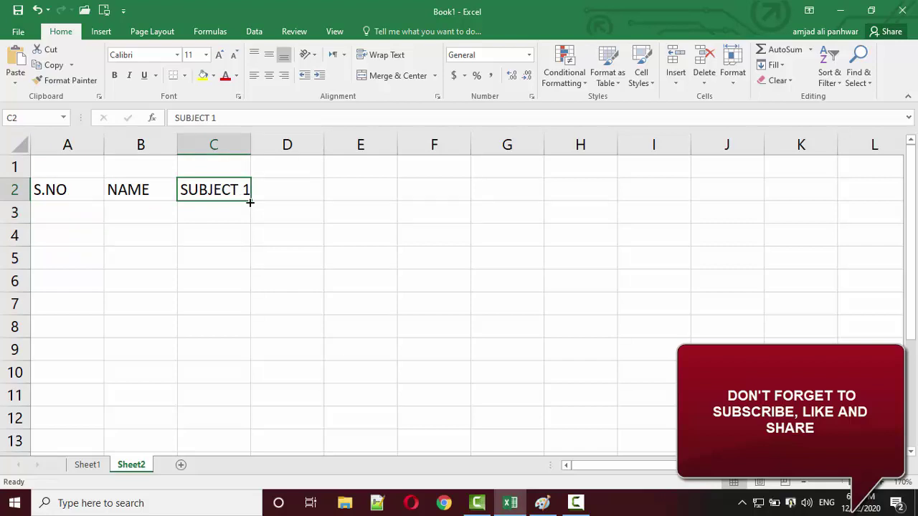
drag(250, 202, 460, 190)
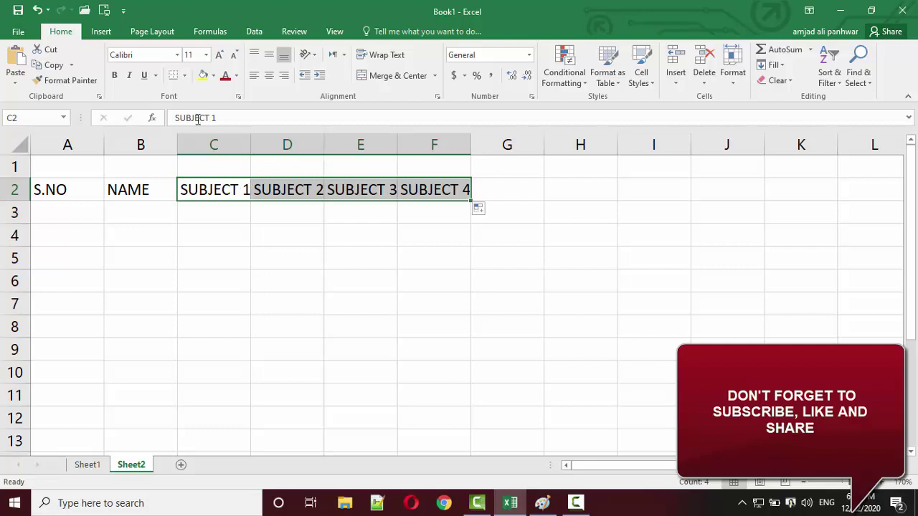
drag(216, 143, 428, 138)
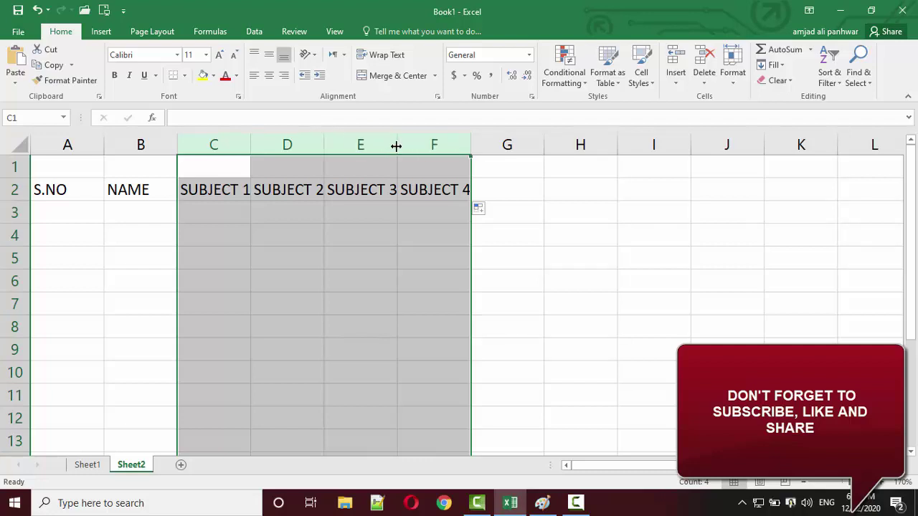
double_click(396, 146)
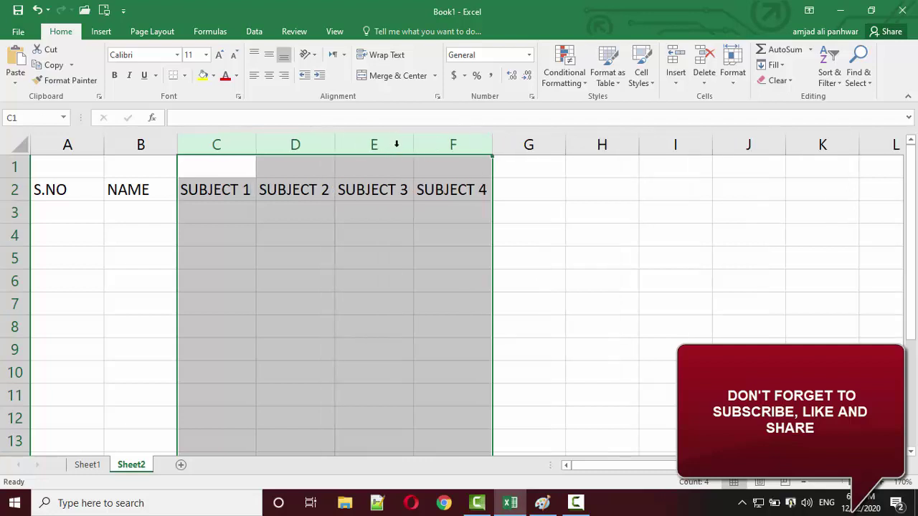
Fill serial numbers 1 to 8 down A3:A10
click(303, 204)
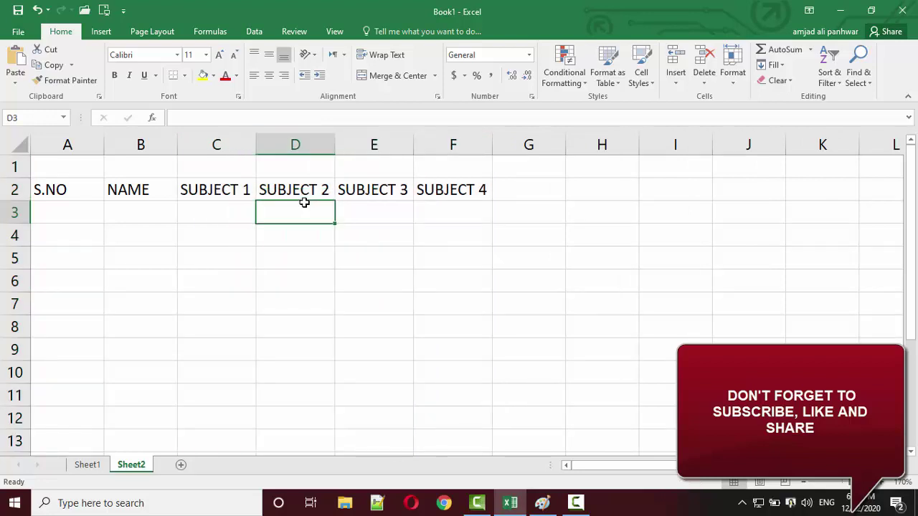
click(150, 219)
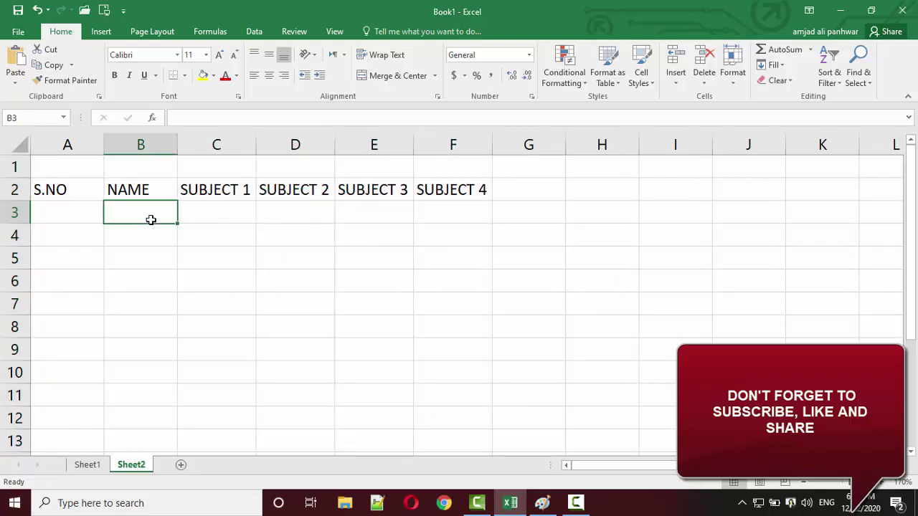
click(86, 212)
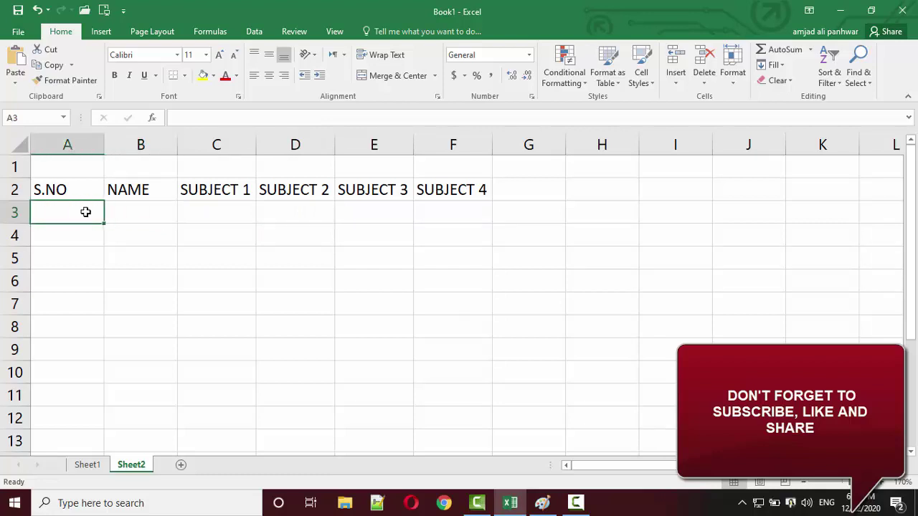
text(1)
key(Return)
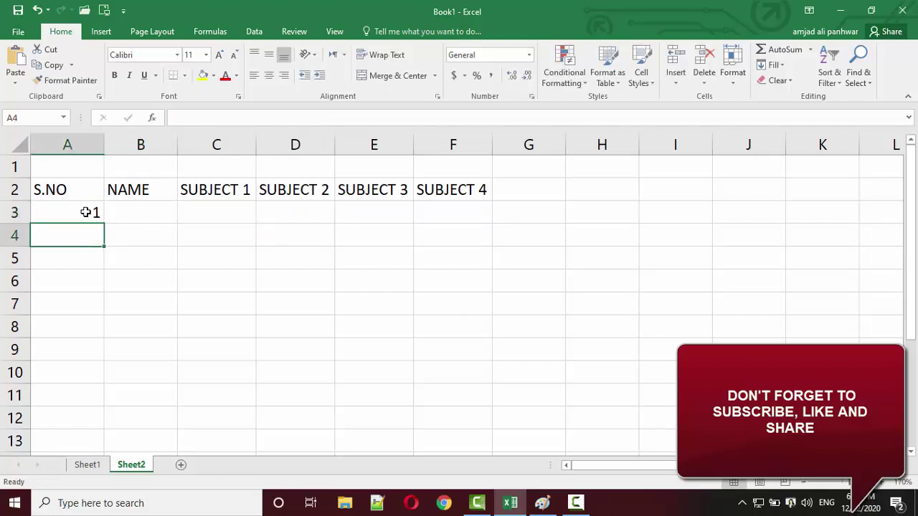
click(88, 211)
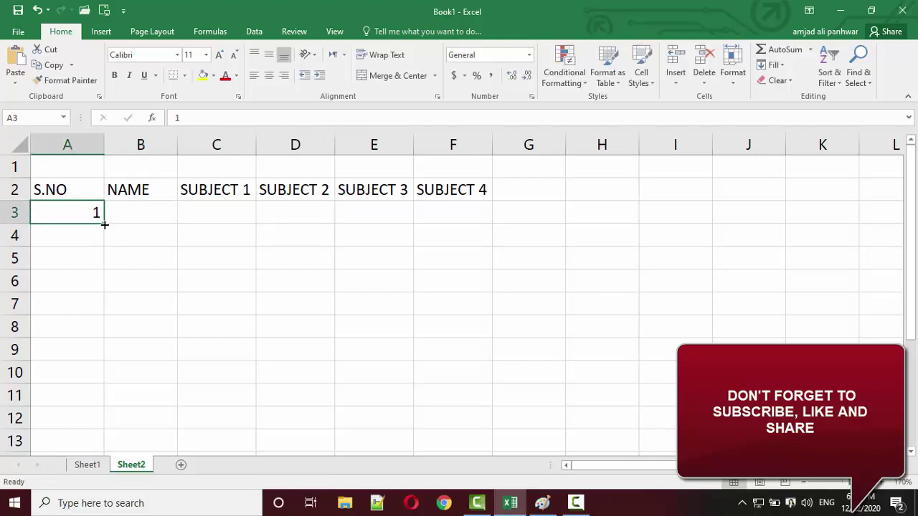
drag(105, 225, 102, 362)
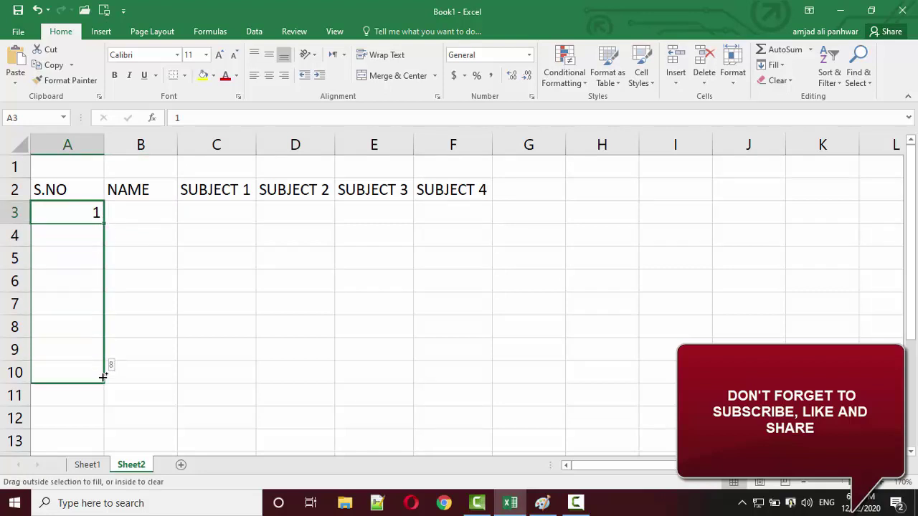
drag(102, 362, 103, 378)
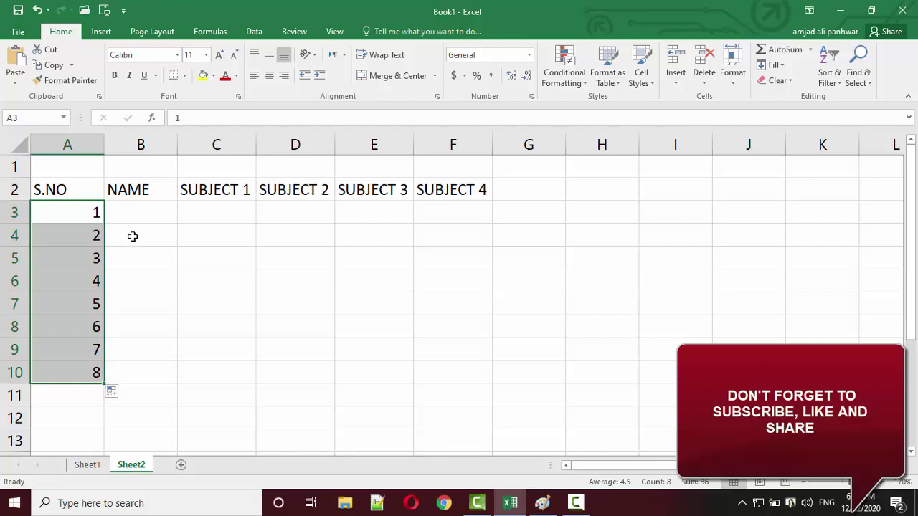
Fill STUDENT 1 to STUDENT 8 down B3:B10 and autofit column B
click(139, 215)
text(STU)
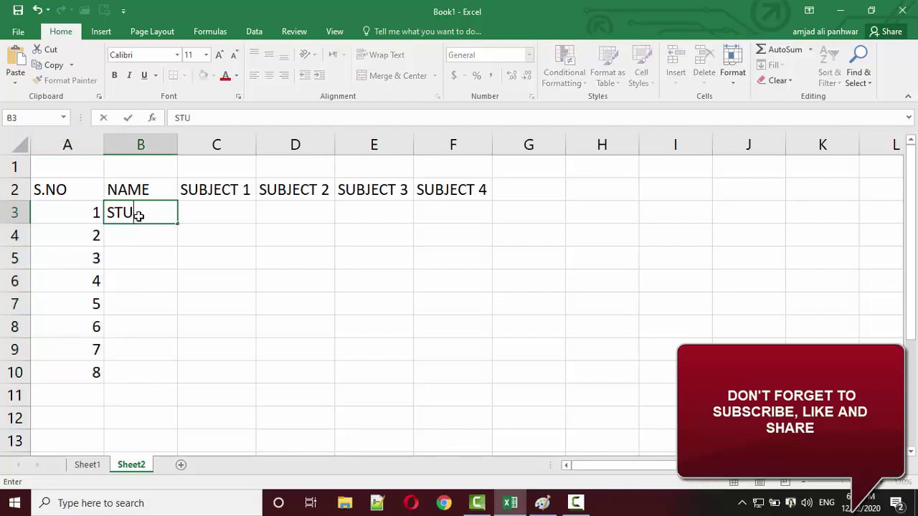
text(DENT 1)
key(Return)
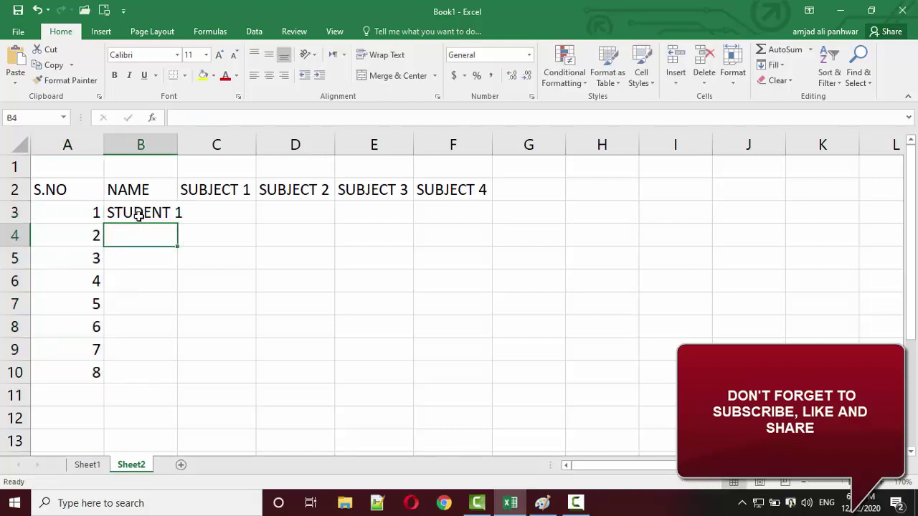
click(158, 207)
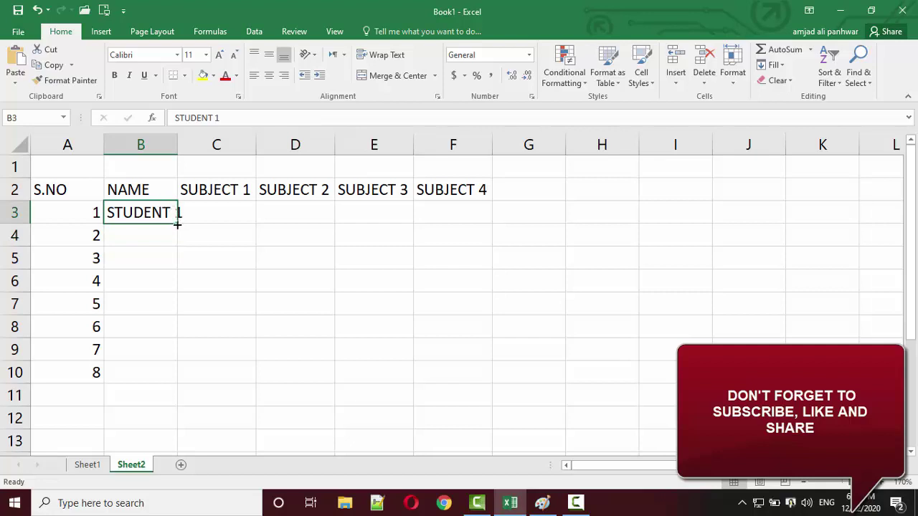
drag(177, 225, 182, 377)
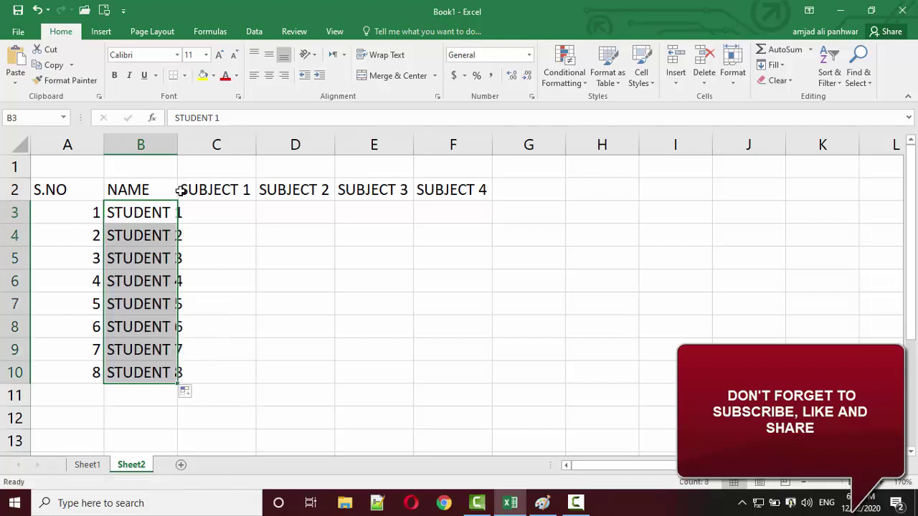
double_click(177, 143)
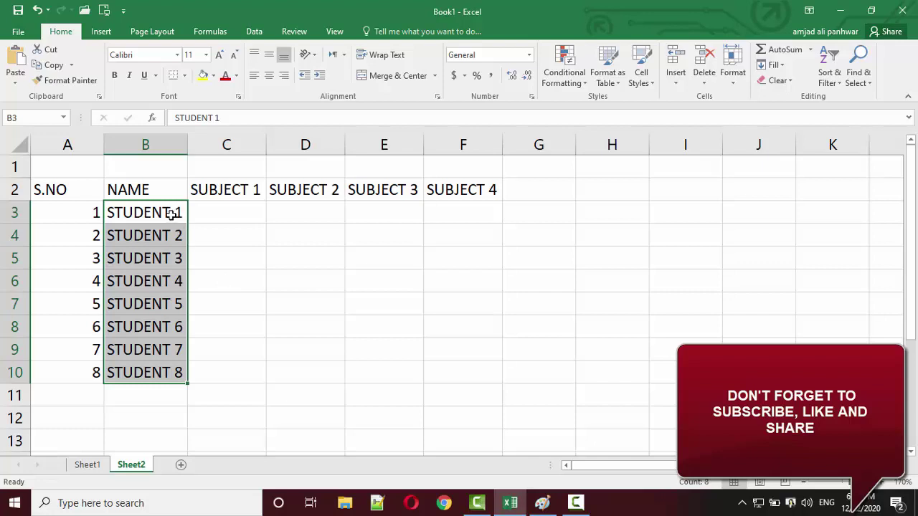
Enter the first student's marks 45, 46, 56 and 67 in C3:F3
click(224, 206)
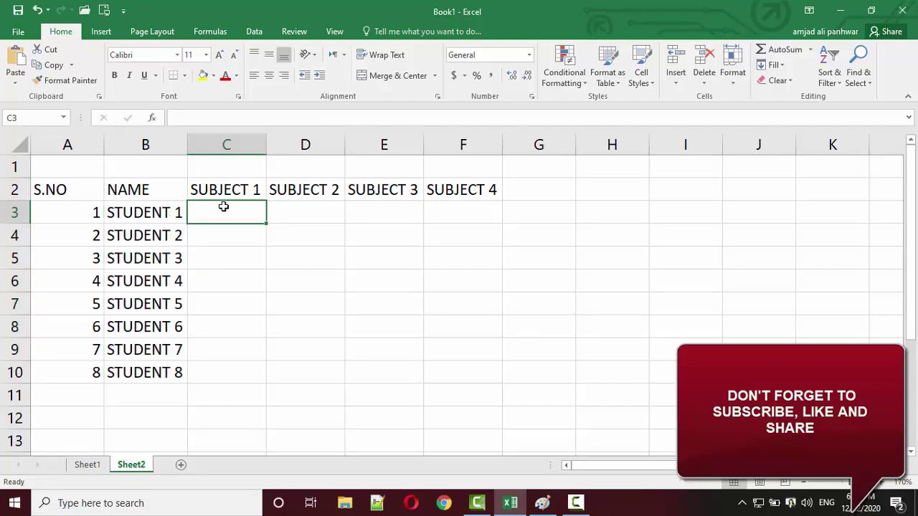
text(45)
key(Tab)
text(45)
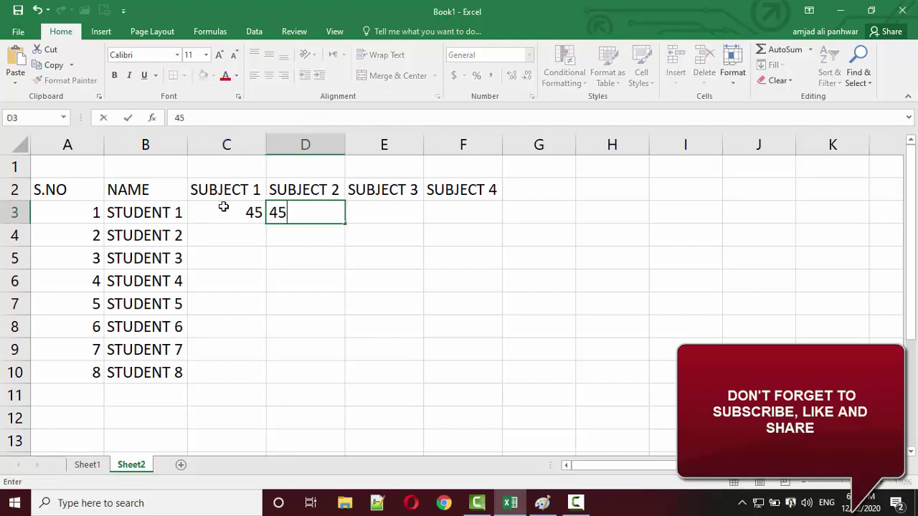
key(BackSpace)
text(6)
key(Tab)
text(7)
key(Tab)
key(shift+Tab)
text(56)
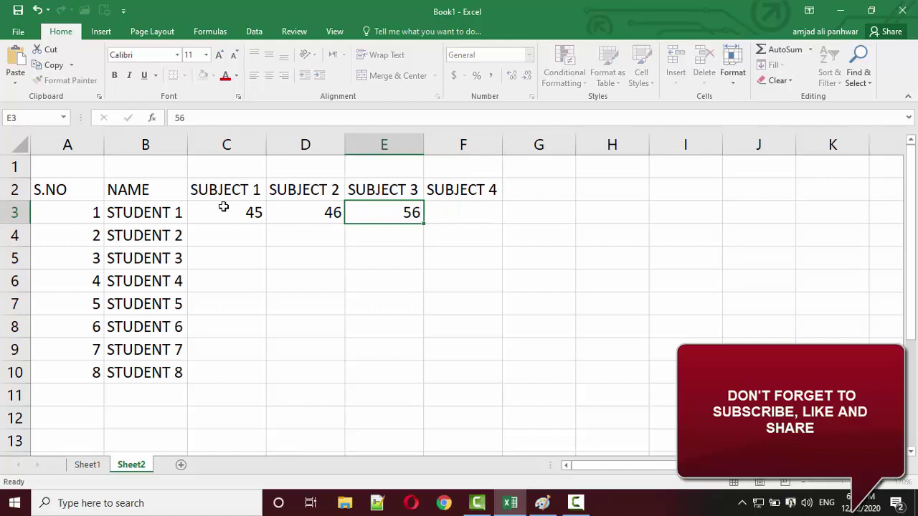
key(Tab)
text(67)
key(Tab)
key(shift+Tab)
key(shift+Tab)
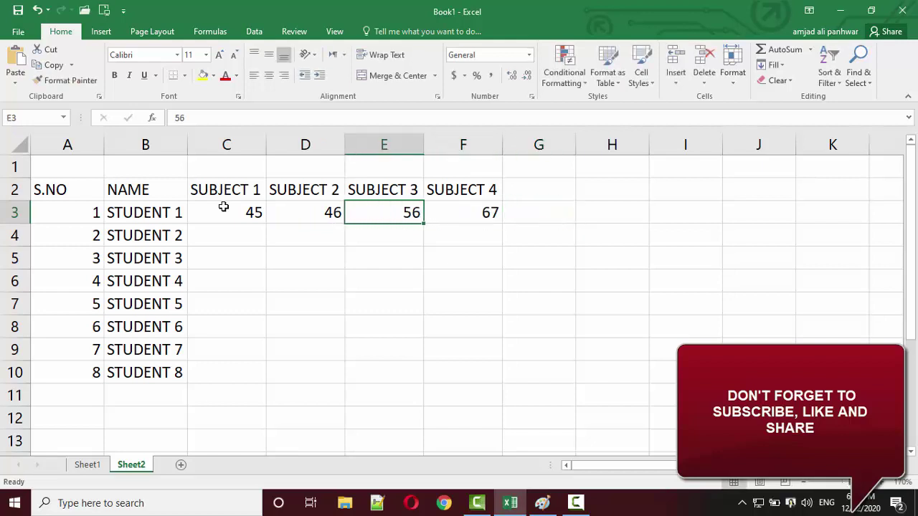
AutoFill each subject's marks down to row 10 as increasing series
click(224, 207)
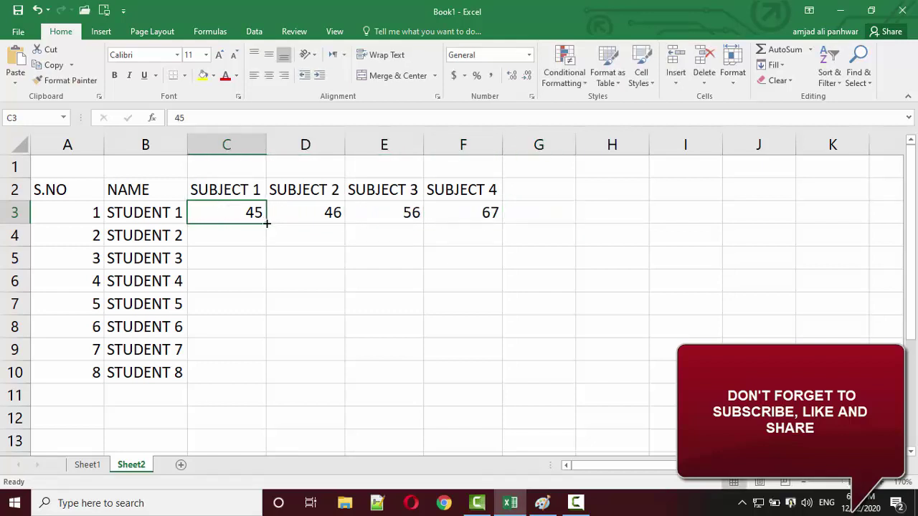
drag(266, 224, 267, 380)
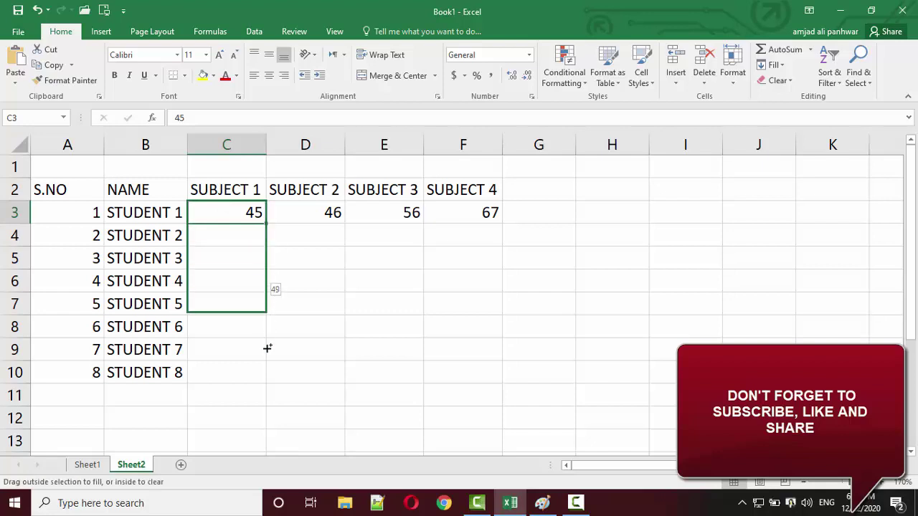
click(331, 208)
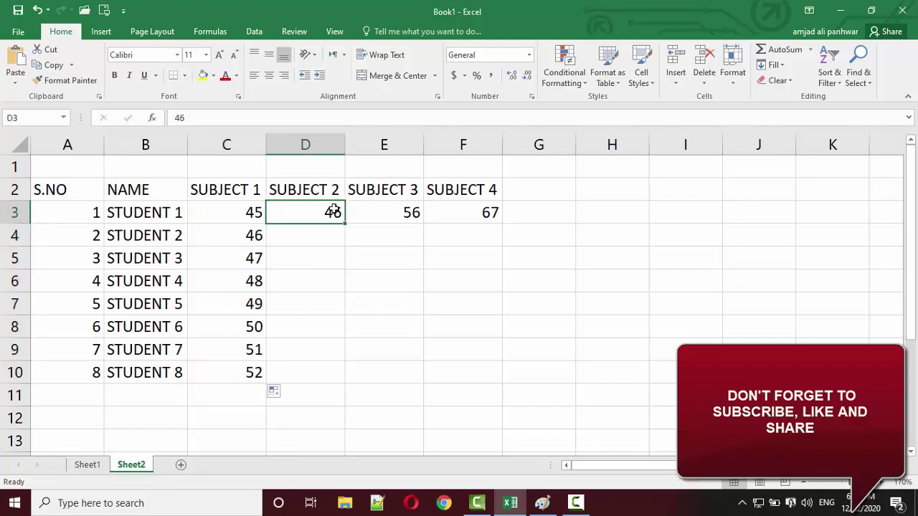
drag(345, 223, 347, 380)
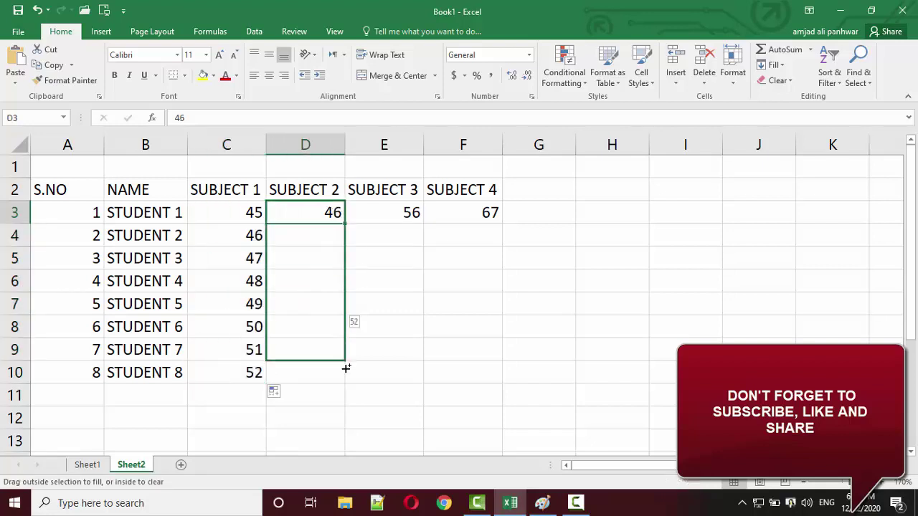
click(420, 218)
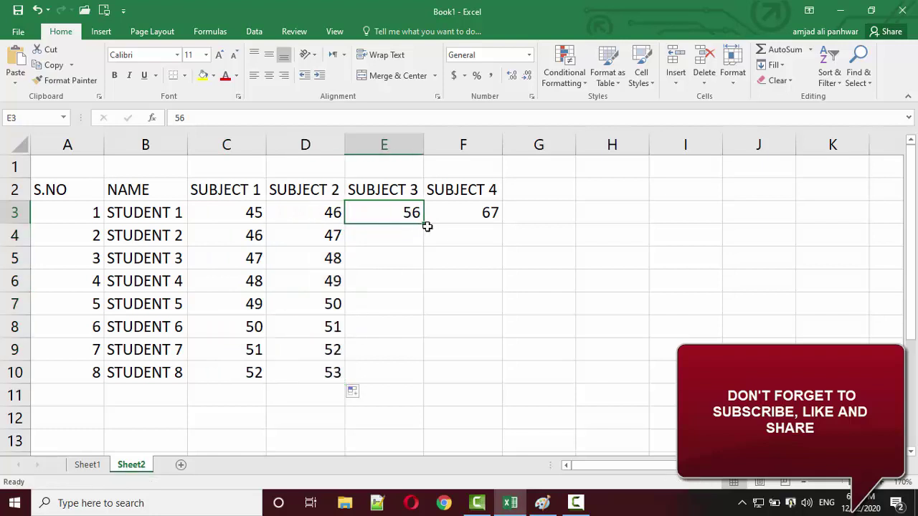
drag(426, 226, 424, 379)
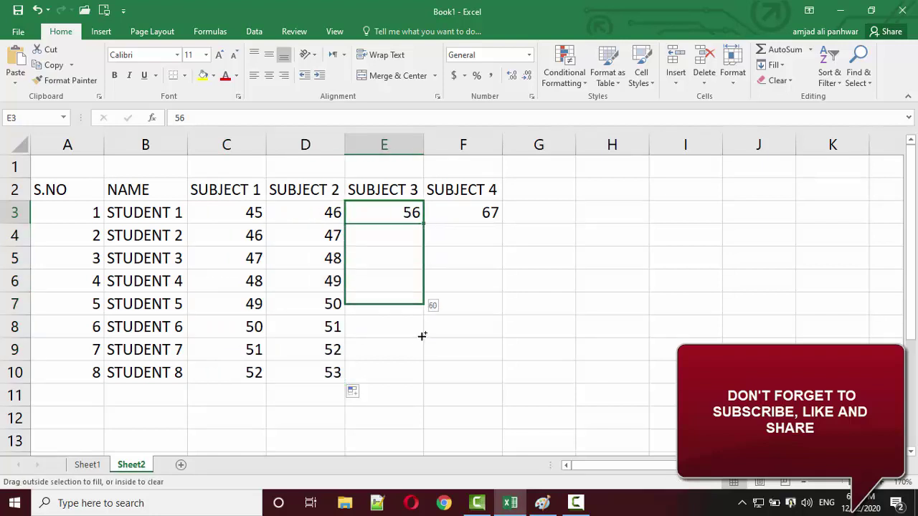
click(475, 218)
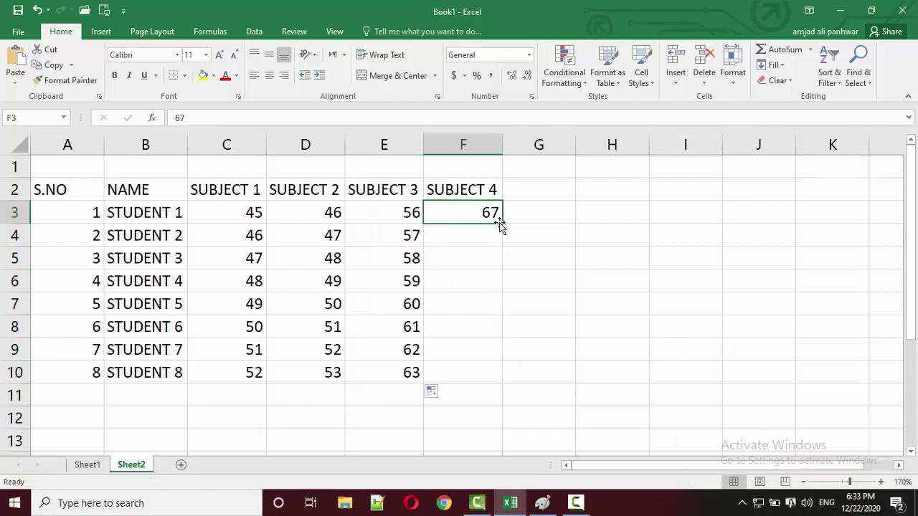
drag(502, 224, 496, 386)
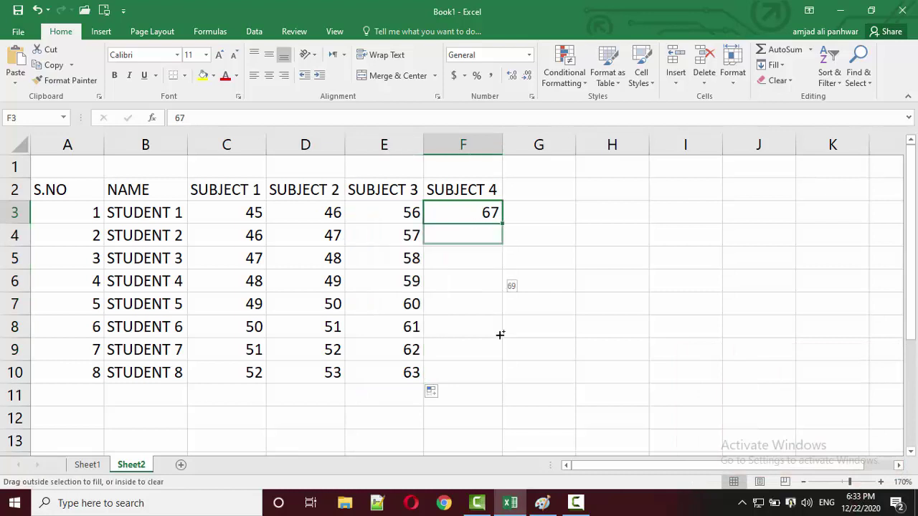
click(451, 304)
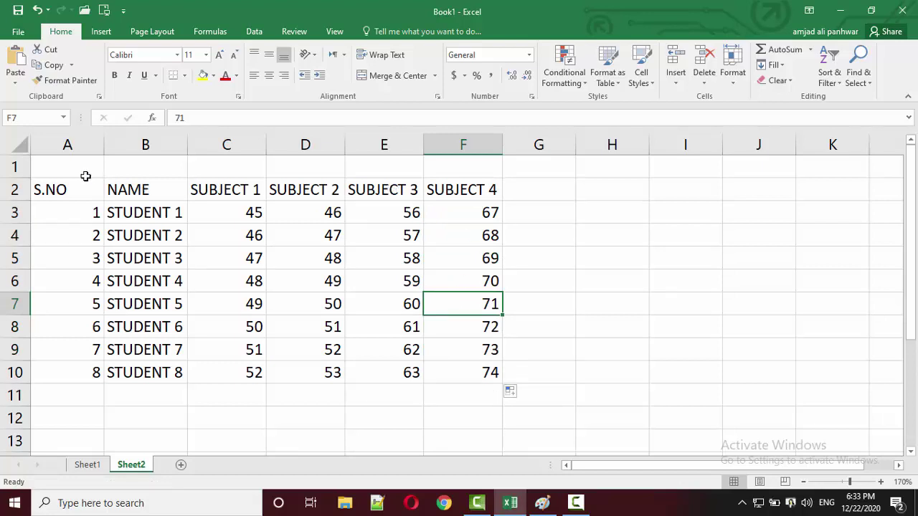
Add the TOTAL MARKS heading in G2 and autofit column G
click(547, 186)
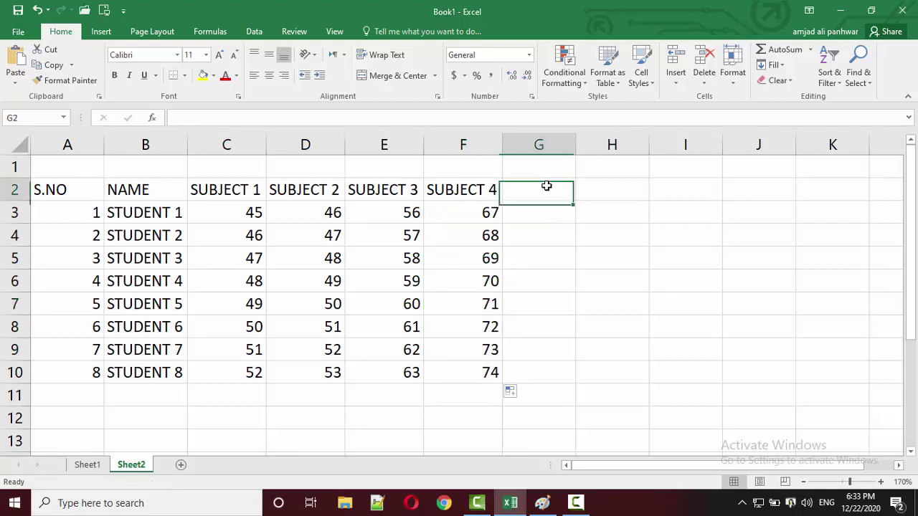
text(o)
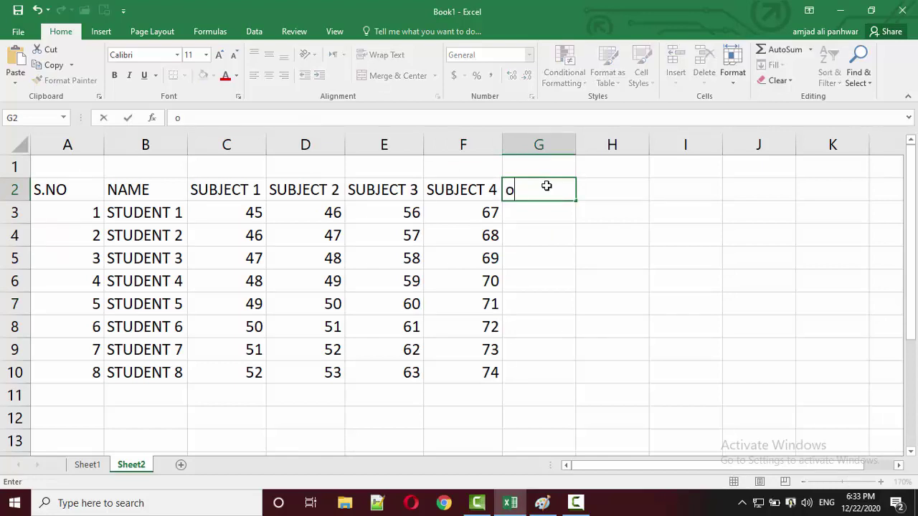
key(BackSpace)
text(TOTAL)
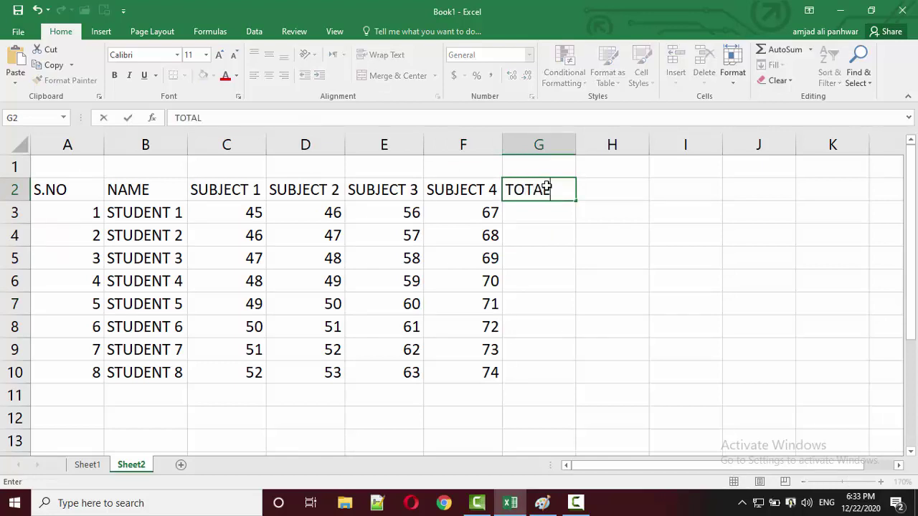
text( MARK)
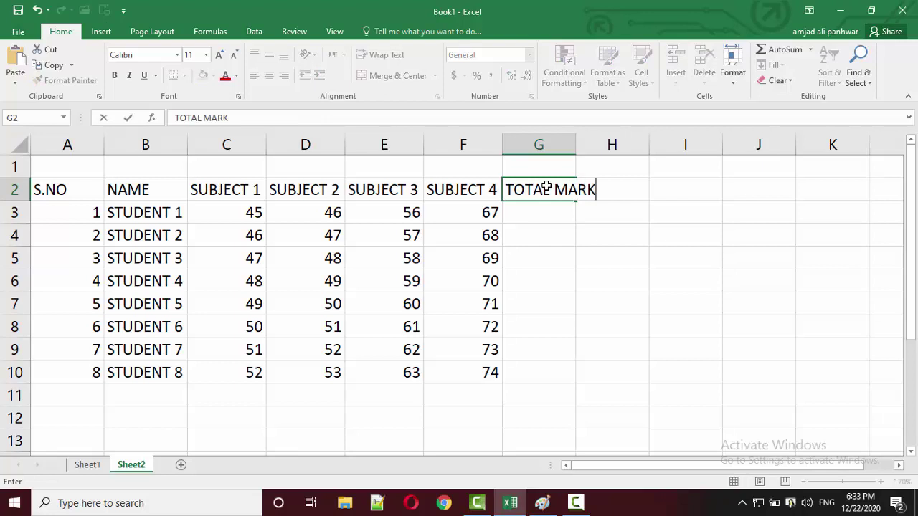
text(S)
key(Return)
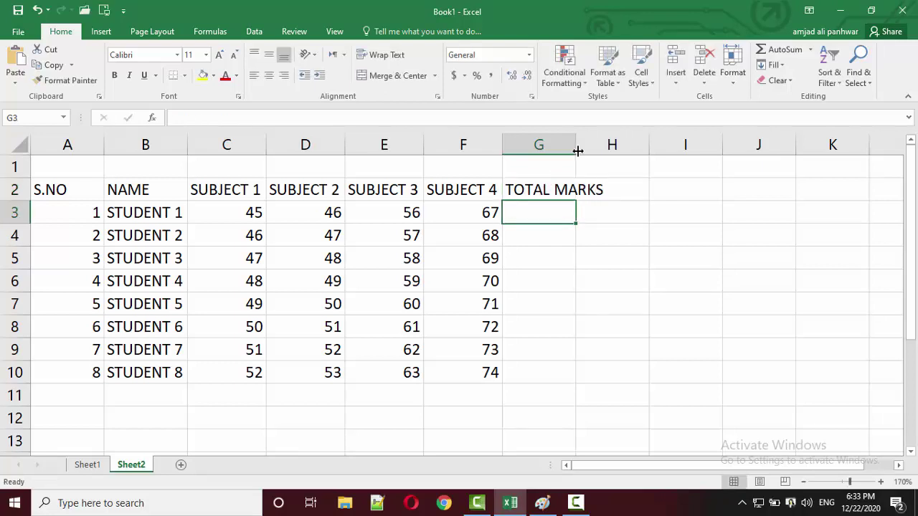
double_click(575, 147)
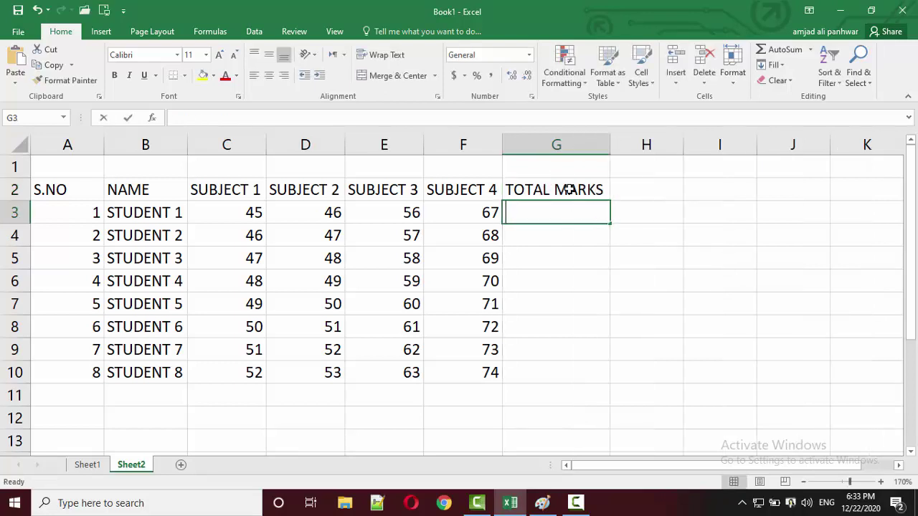
Enter 400 in G3 and copy it down to G10 with Ctrl+D
text(400)
key(Return)
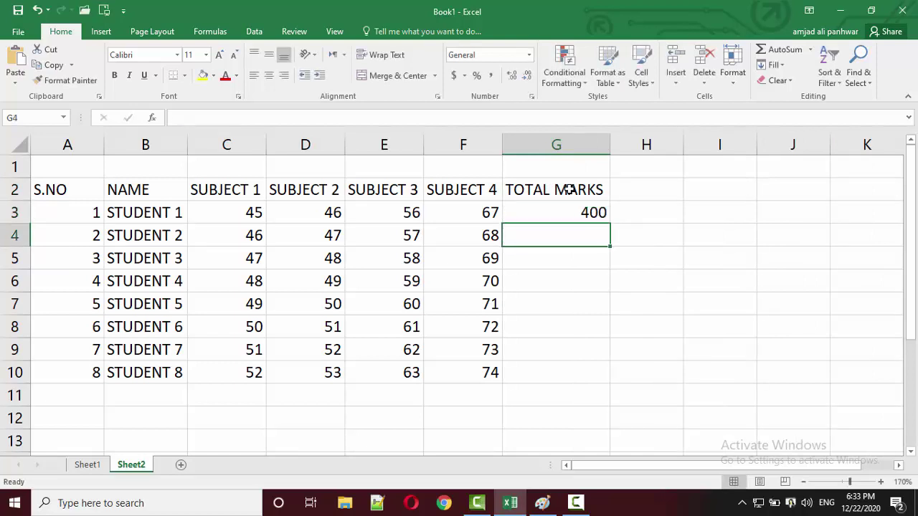
click(594, 212)
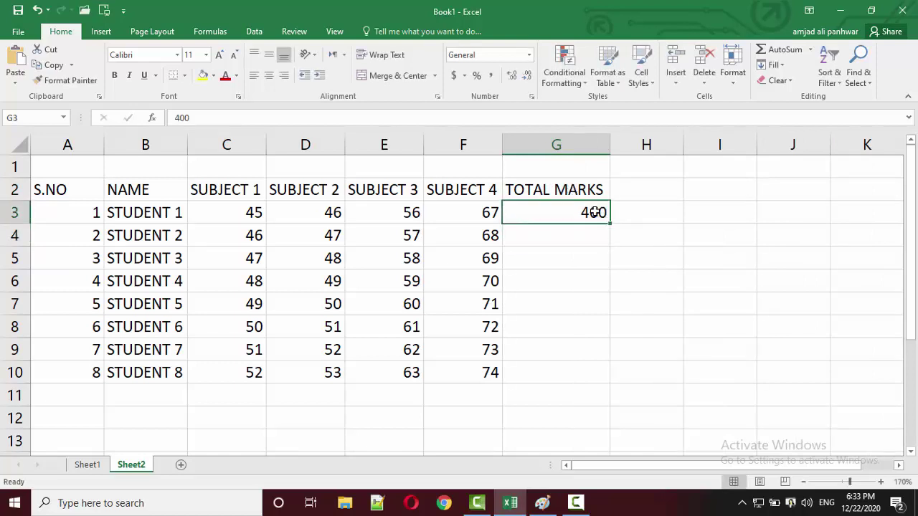
key(shift+Down)
key(shift+Down)
key(shift+Down)
key(shift+Down)
key(shift+Down)
key(shift+Down)
key(shift+Down)
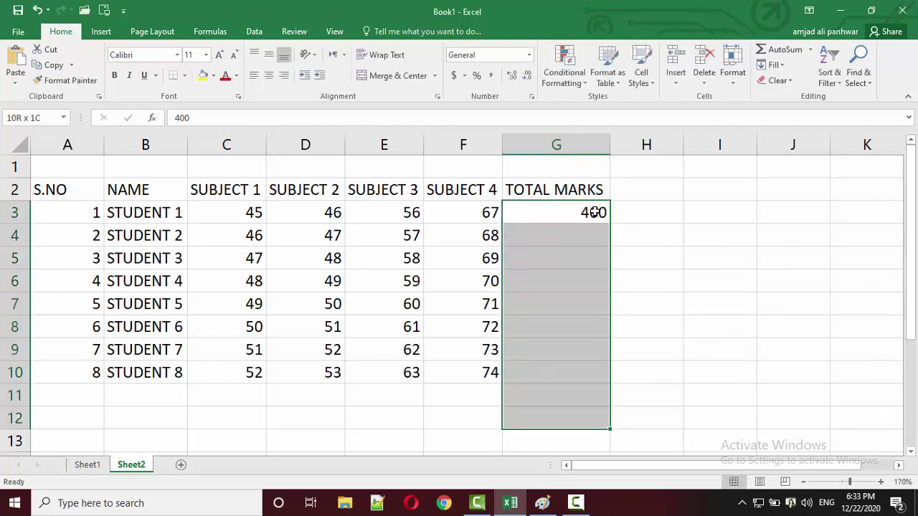
key(shift+Up)
key(shift+Up)
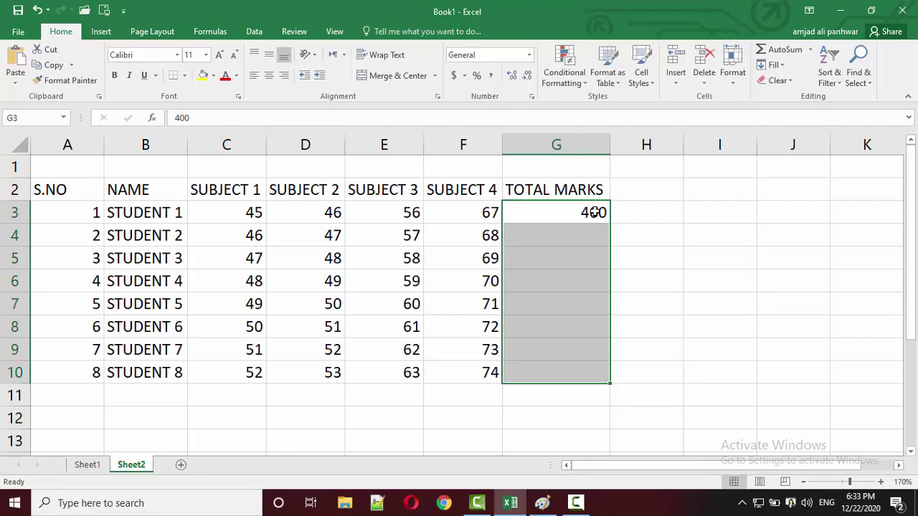
key(ctrl+d)
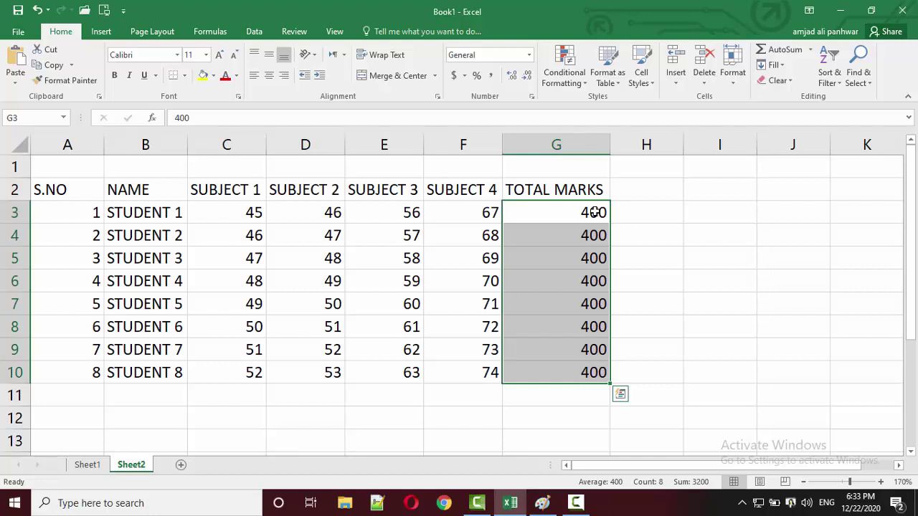
Add the OBTAIN MARKS heading in H2 and autofit column H
click(639, 194)
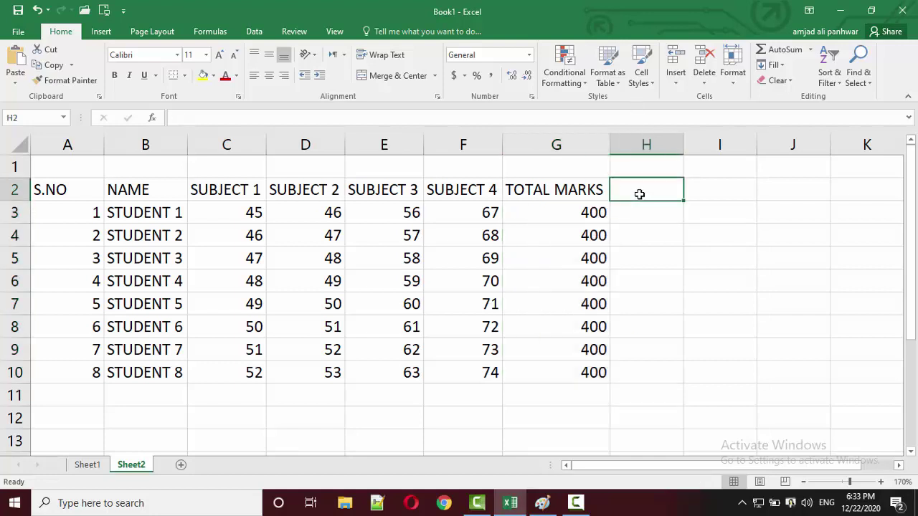
text(OBTA)
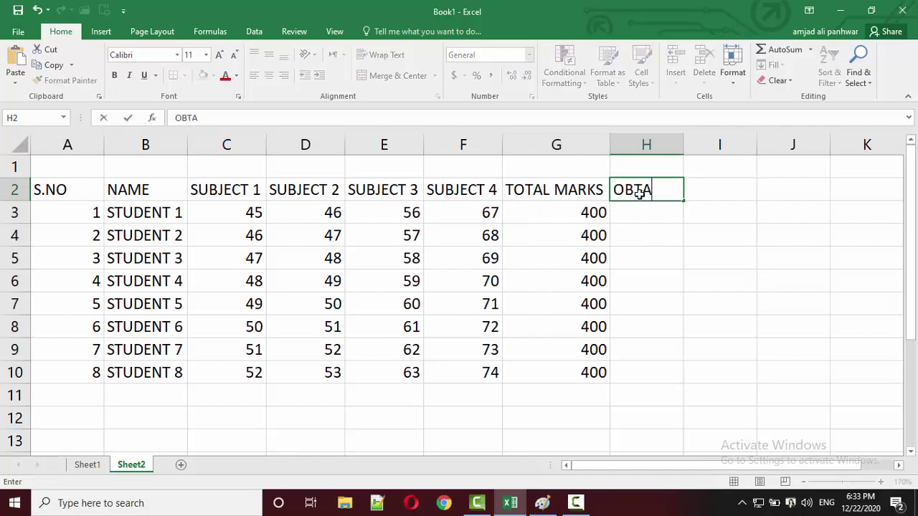
text(IN MARKS)
key(Return)
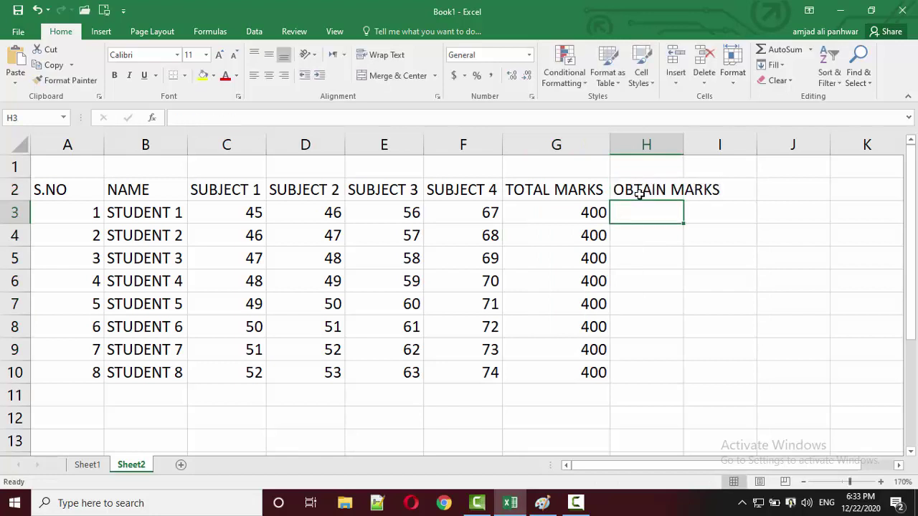
double_click(686, 145)
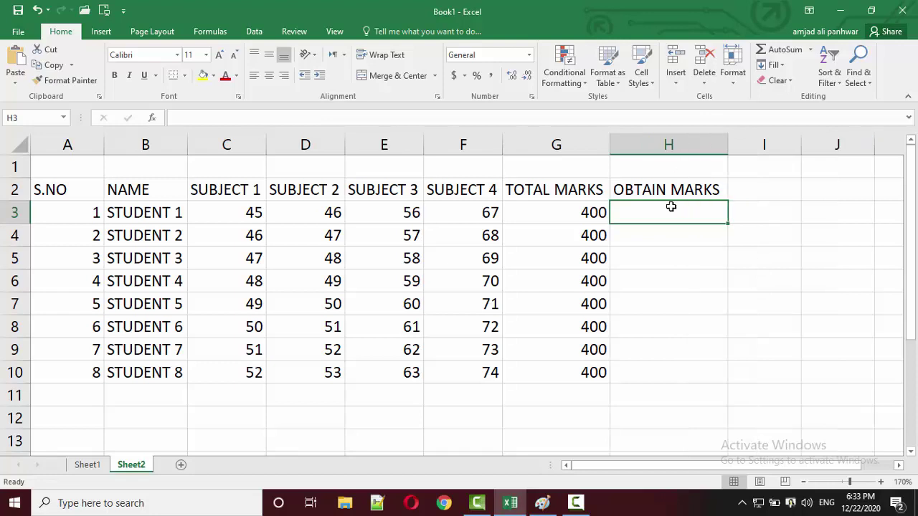
Enter =SUM(C3:F3) in H3, giving 214 for STUDENT 1
text(=SUM)
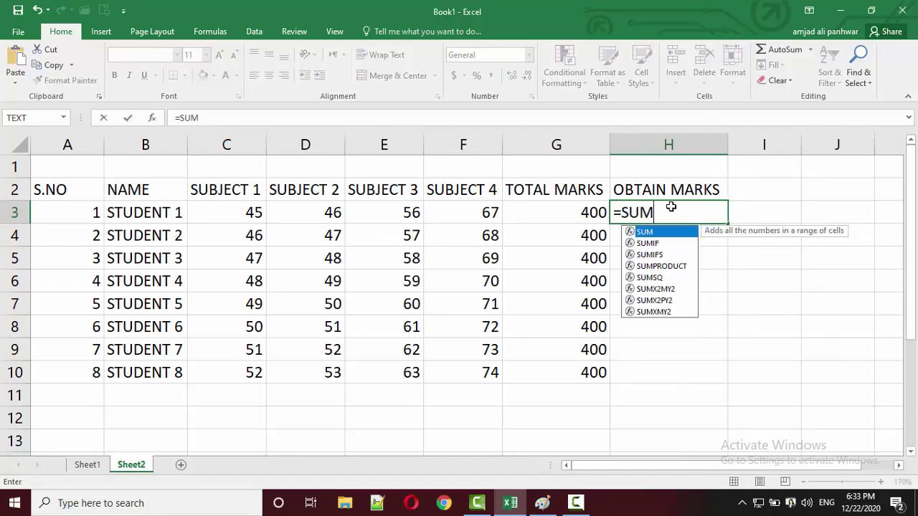
text(()
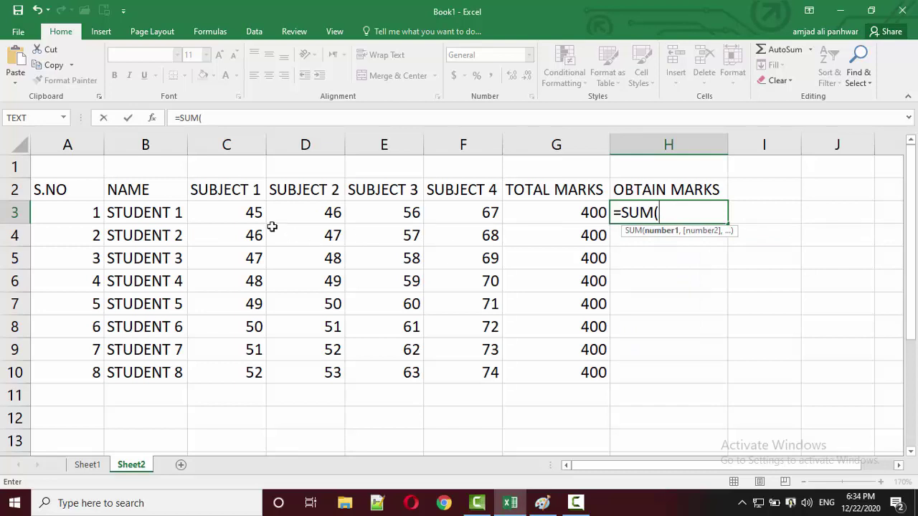
click(230, 215)
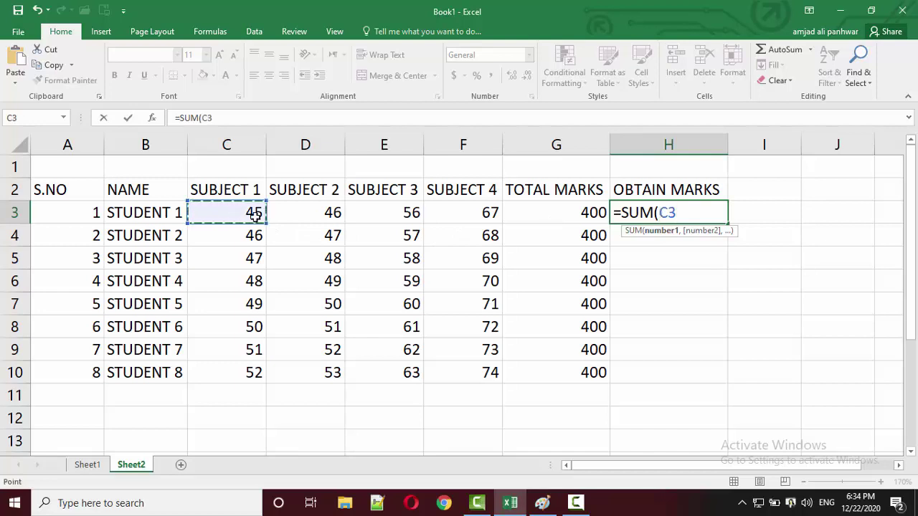
drag(255, 215, 445, 212)
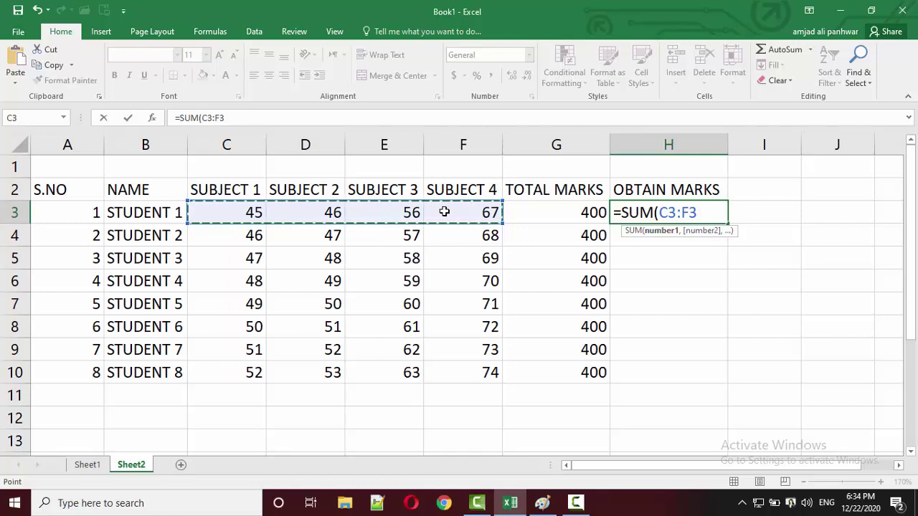
text())
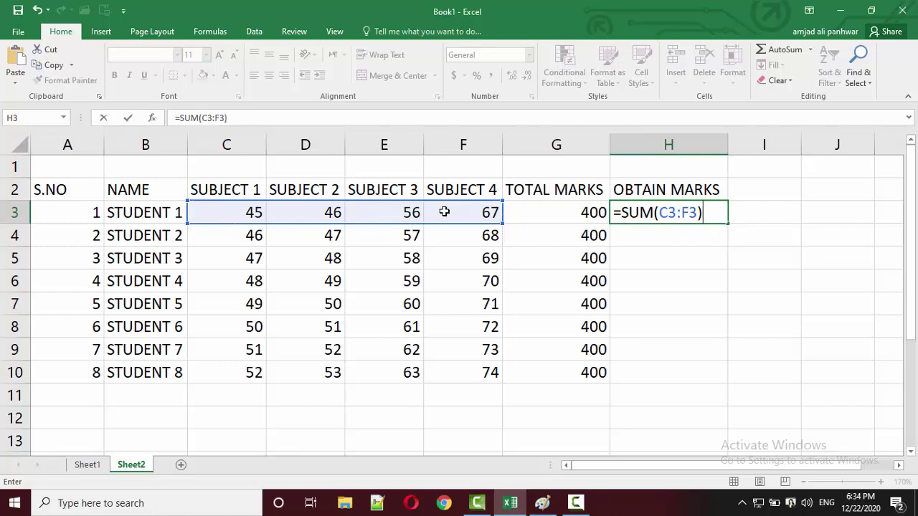
key(Return)
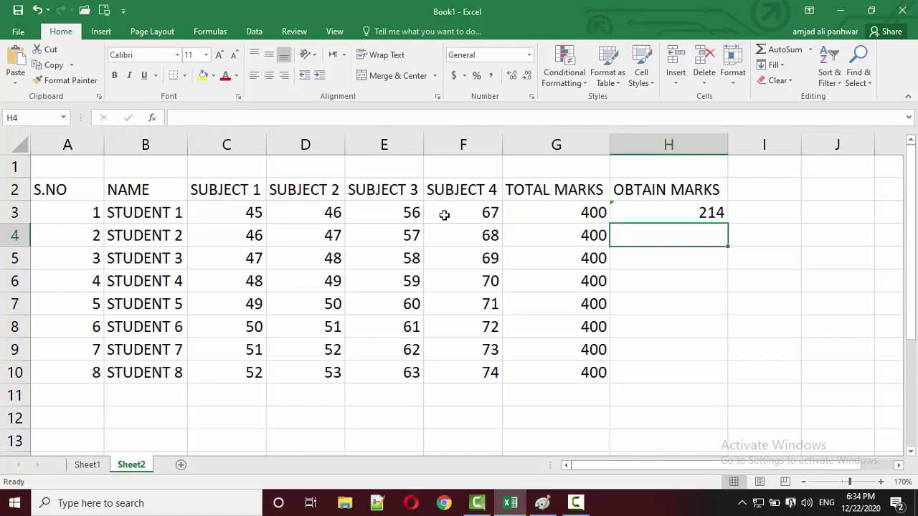
Copy the H3 sum formula down to H10 with Ctrl+D, giving totals 214 to 242
click(579, 212)
drag(578, 212, 592, 365)
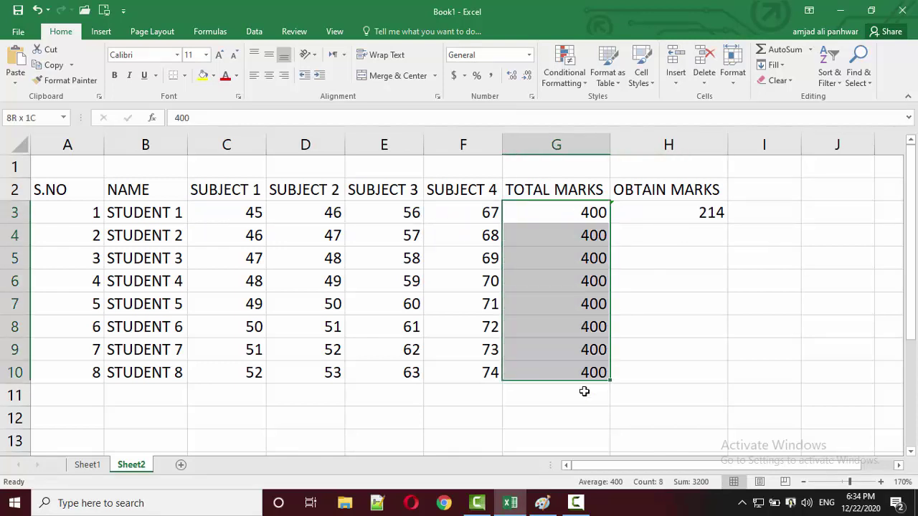
click(689, 208)
key(shift+Down)
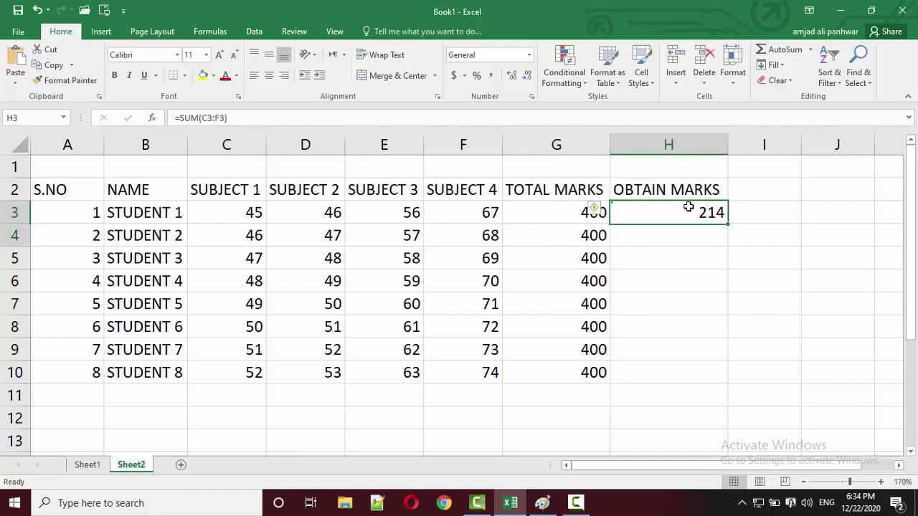
key(shift+Down)
key(shift+Down)
key(shift+Down)
key(shift+Down)
key(shift+Down)
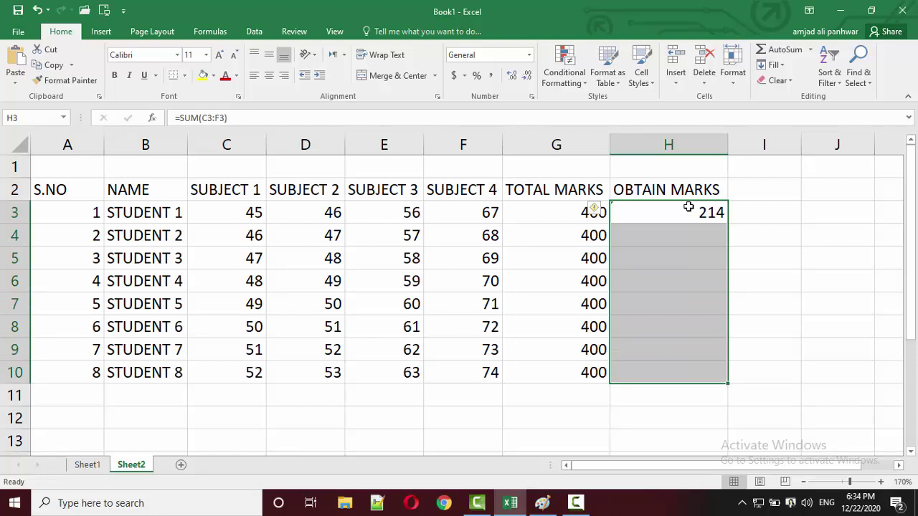
key(ctrl+d)
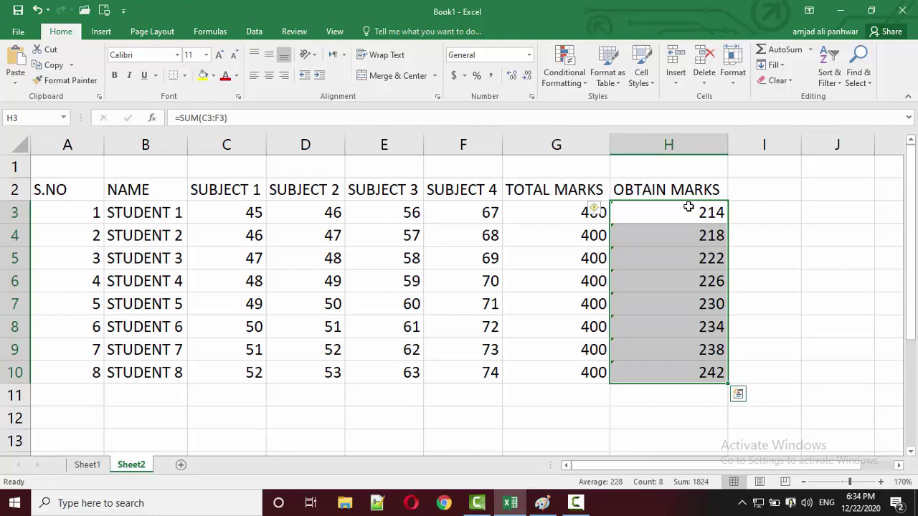
click(747, 192)
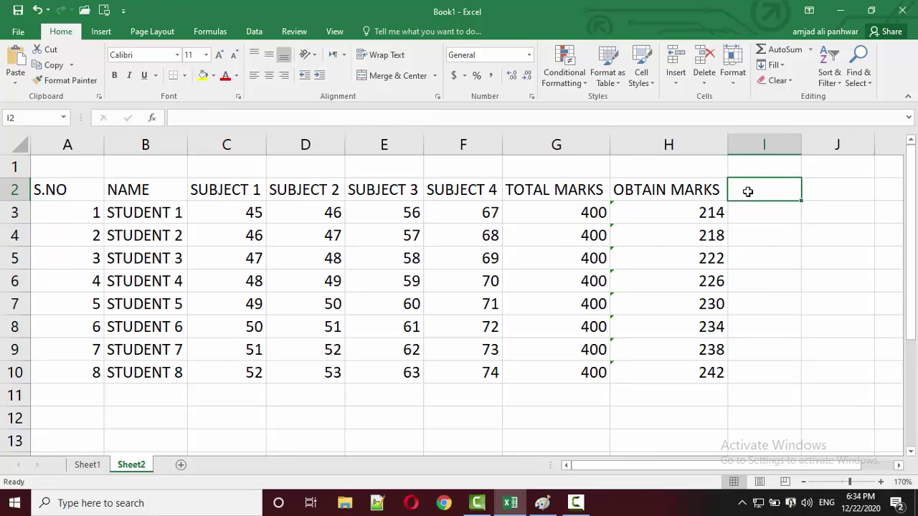
Remove the mistaken OBTAIN/TOTAL*100 text entered in I3
key(Return)
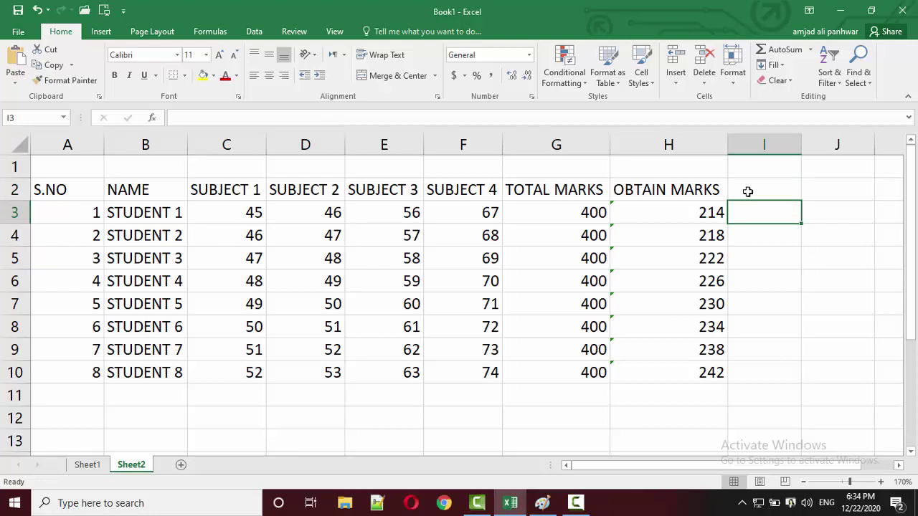
text(O)
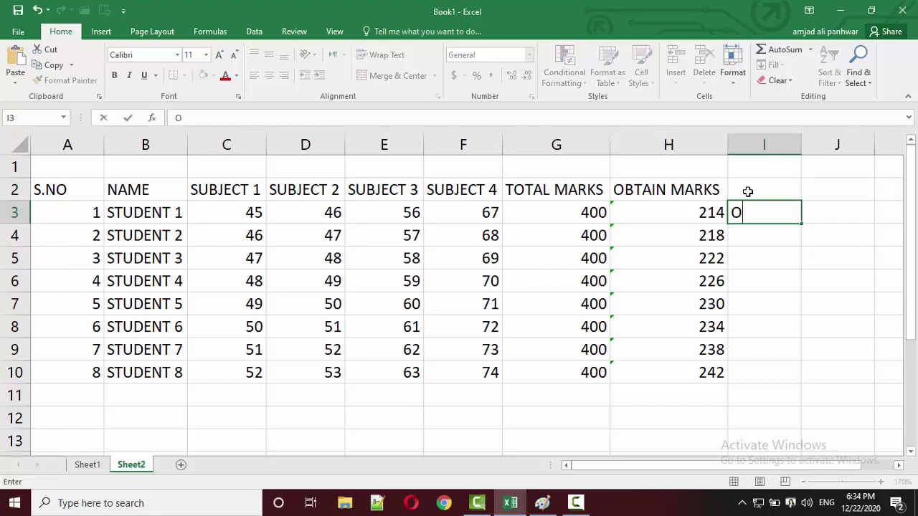
text(BTAIN)
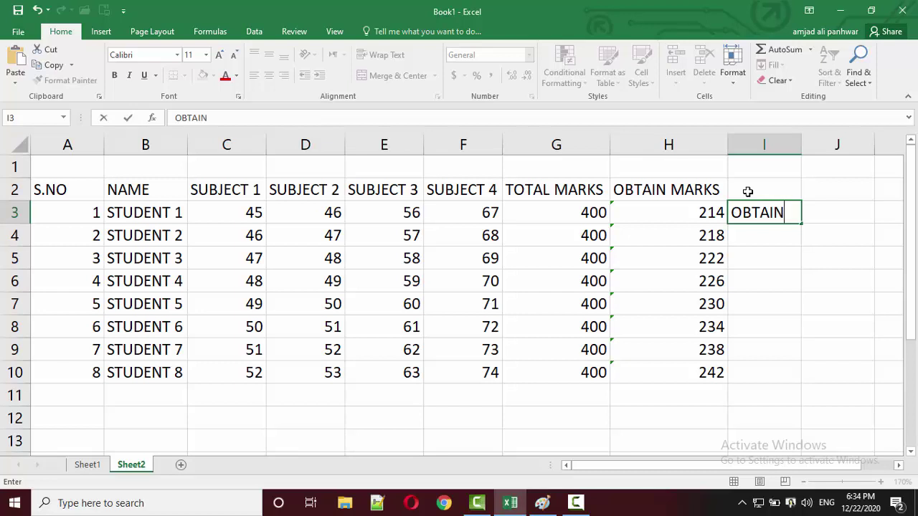
text(/TOTAL)
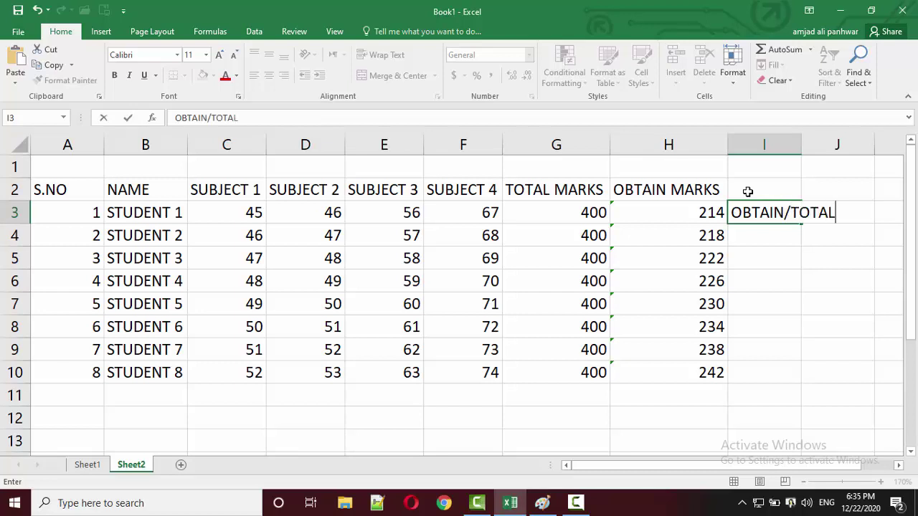
text(*100)
key(BackSpace)
key(BackSpace)
key(BackSpace)
key(BackSpace)
key(BackSpace)
key(BackSpace)
key(BackSpace)
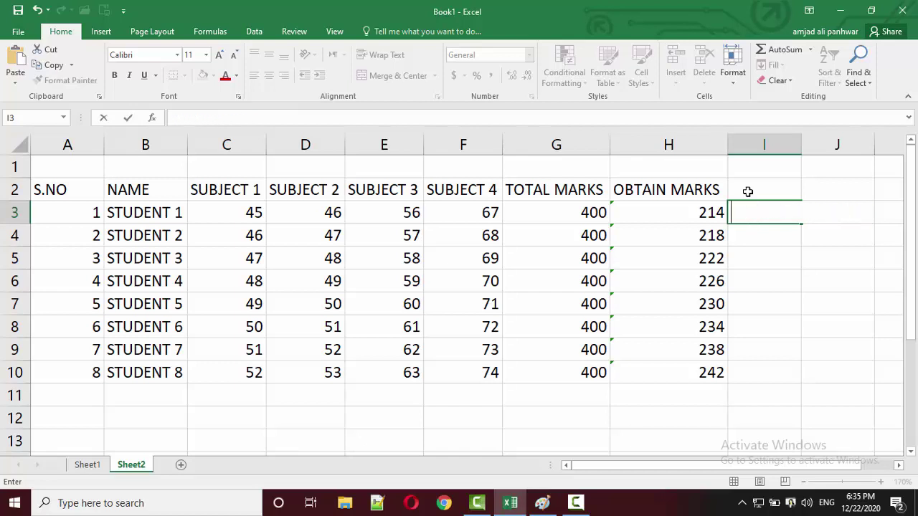
key(Return)
Enter the heading PERCENTAGE in cell I2
click(747, 191)
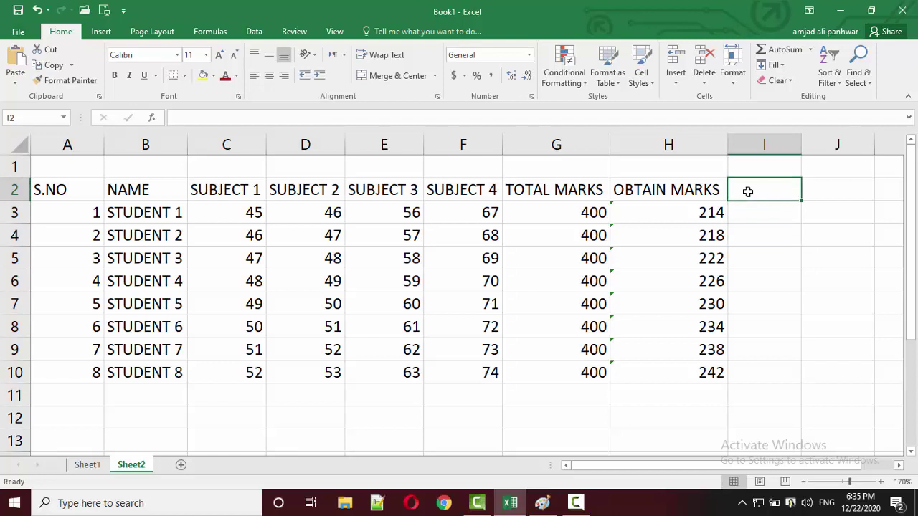
text(PER)
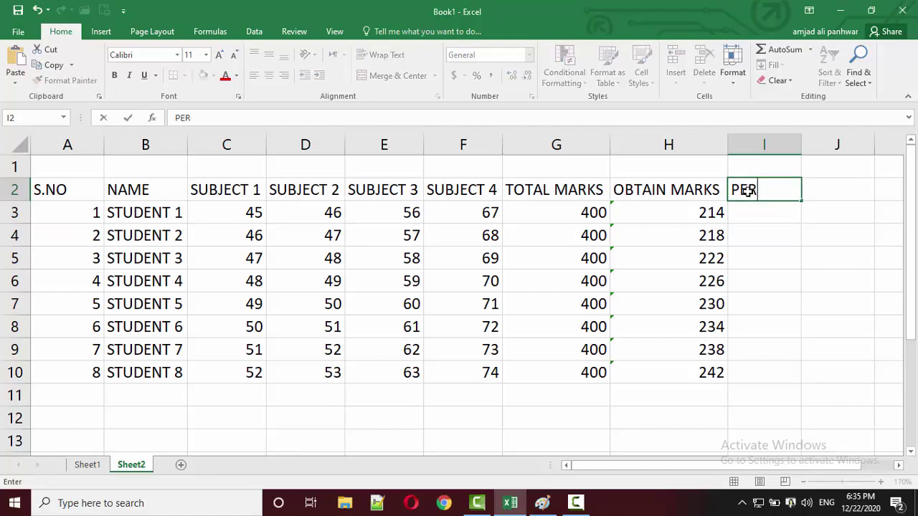
text(CENTAGE)
key(Return)
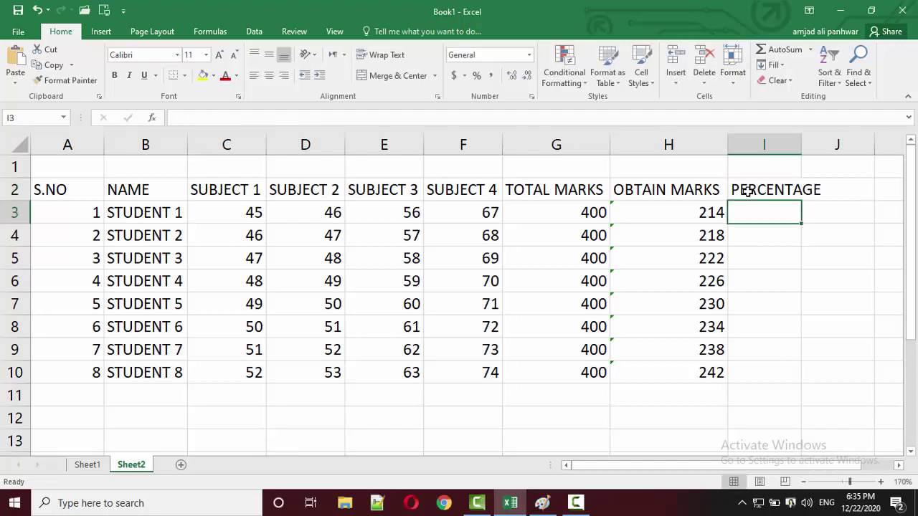
Zoom out and apply the Percentage number format to cells I3:I10
click(806, 483)
click(806, 482)
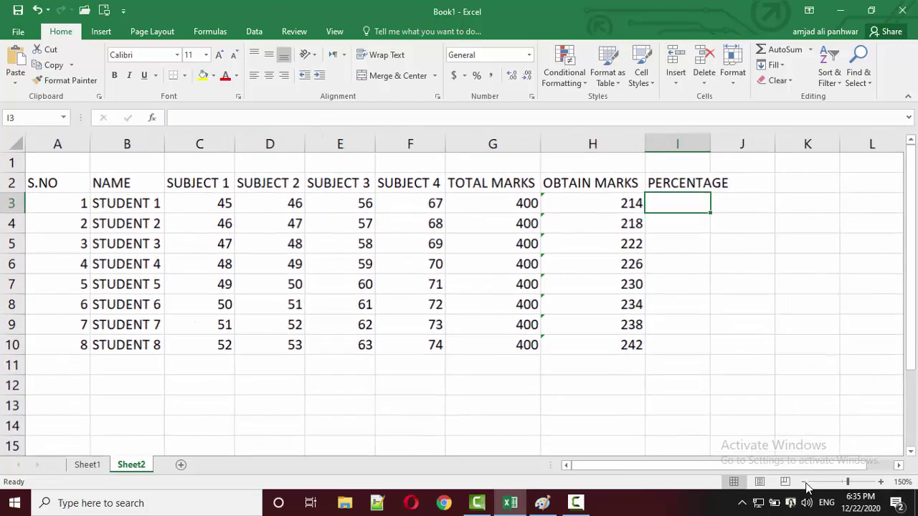
click(805, 483)
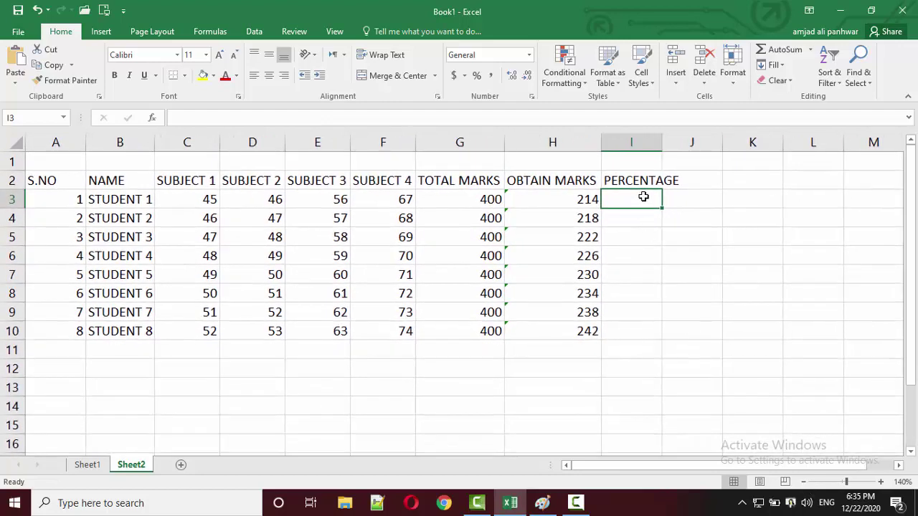
drag(643, 197, 647, 327)
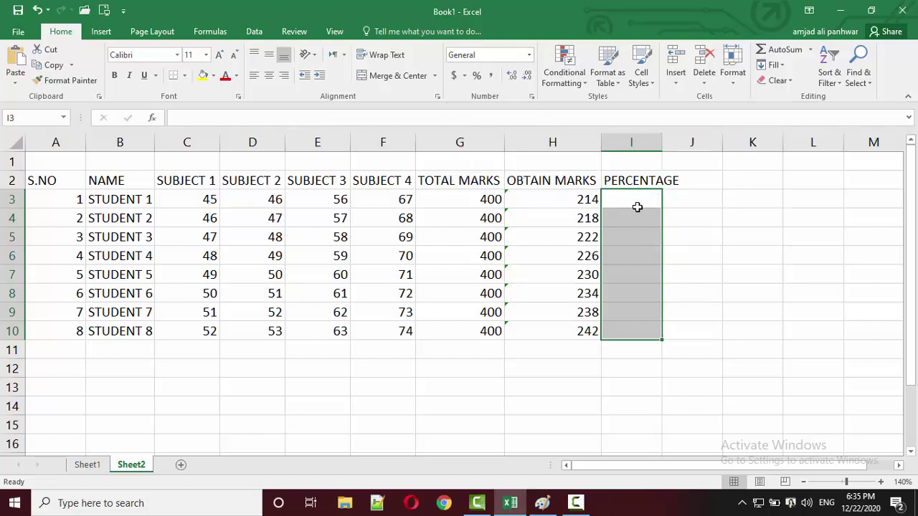
click(530, 56)
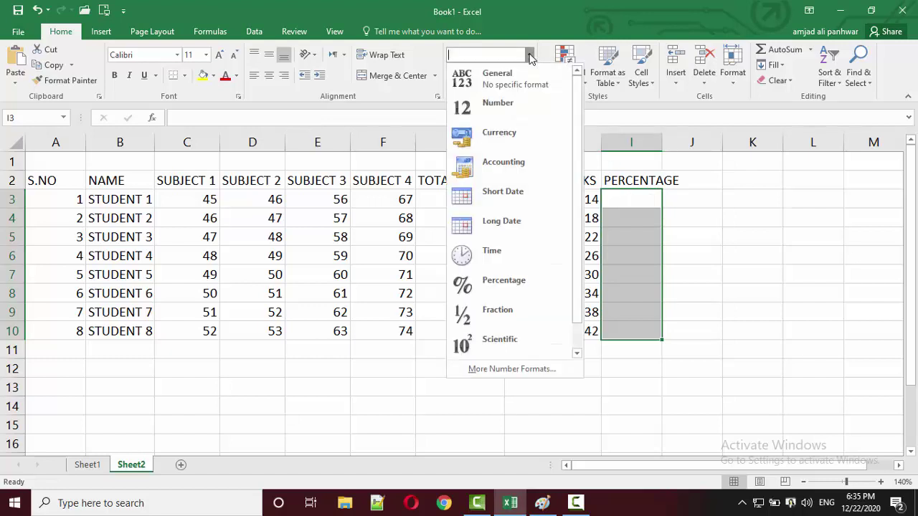
click(515, 289)
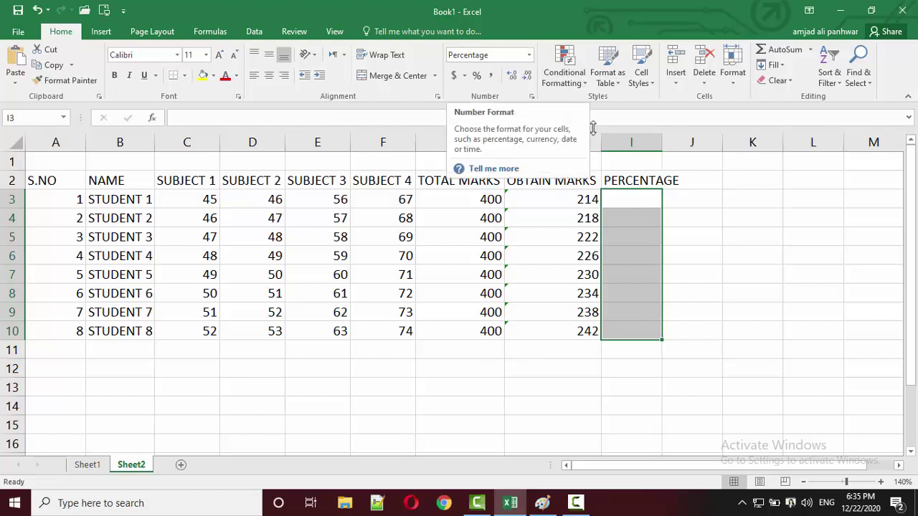
Enter =H3/G3 in I3, showing 53.50% for STUDENT 1
click(631, 197)
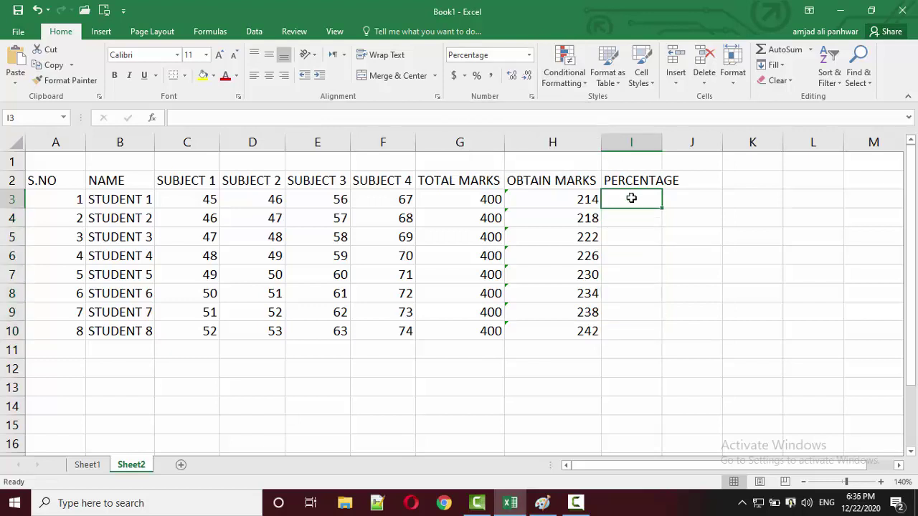
text(=)
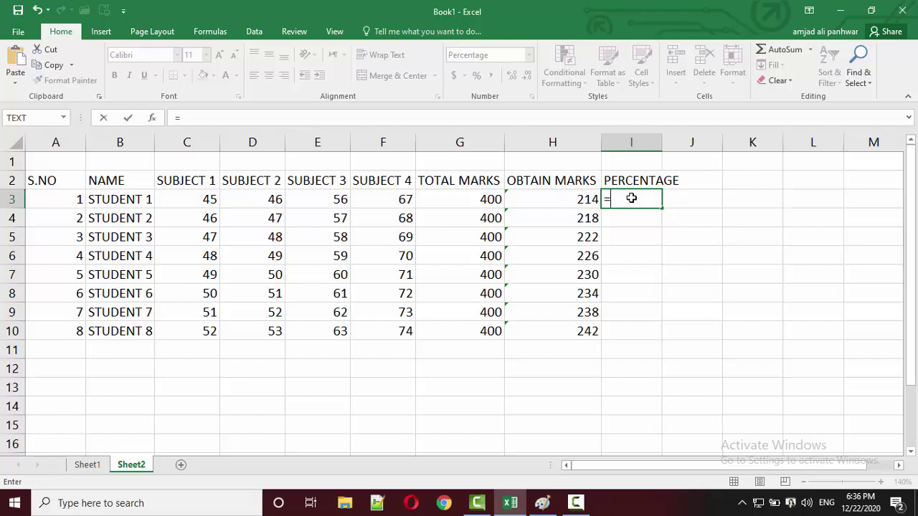
click(575, 200)
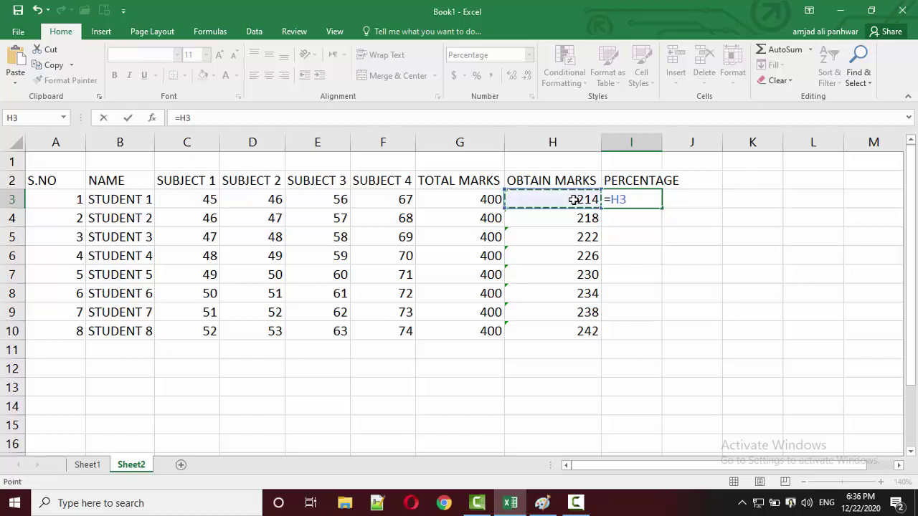
text(/)
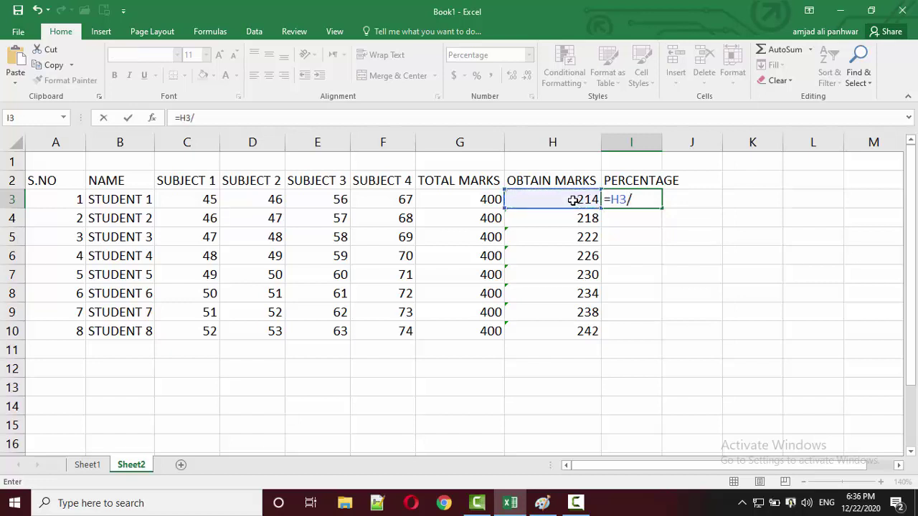
click(490, 203)
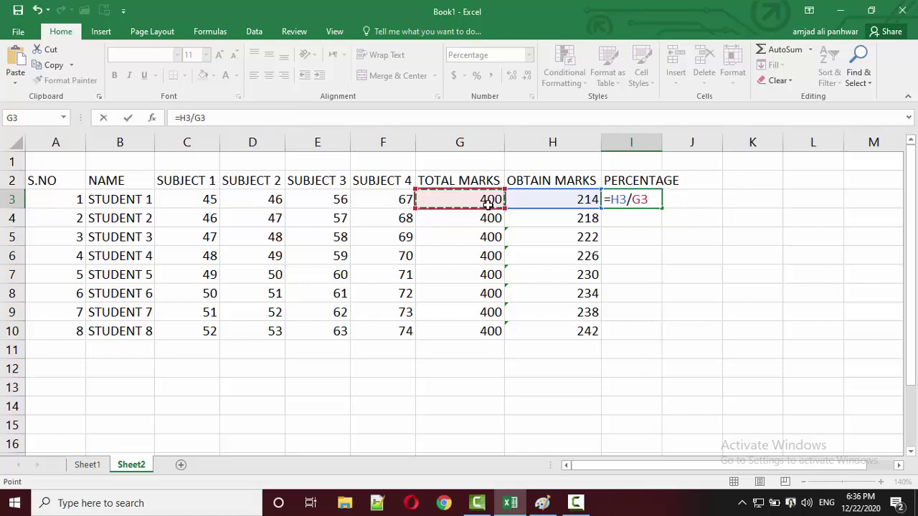
key(Return)
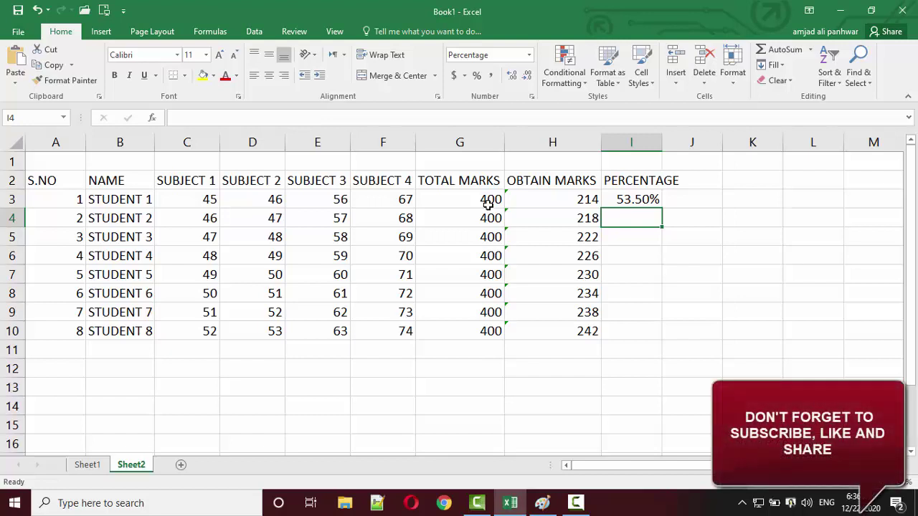
Fill the percentage formula down I3:I10 (53.50% to 60.50%) and autofit column I to its header
key(Up)
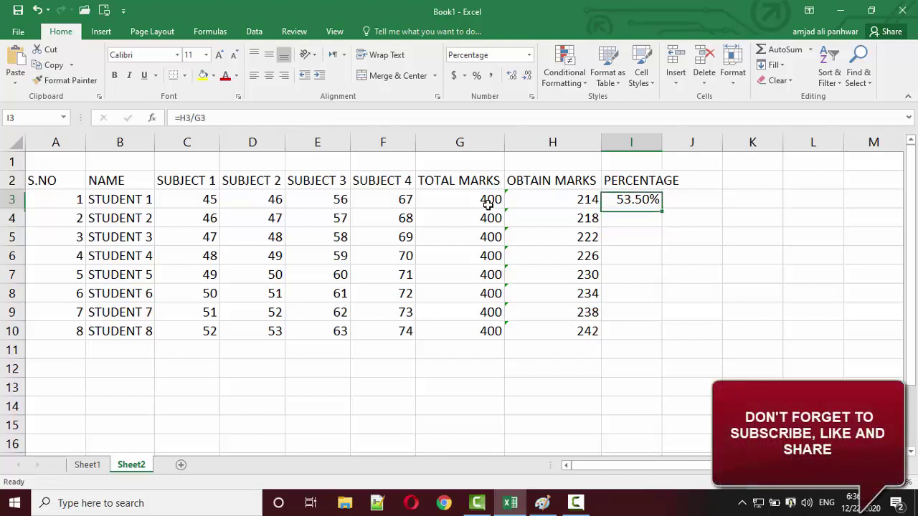
key(shift+Down)
key(shift+Down)
key(shift+Down)
key(shift+Down)
key(shift+Down)
key(shift+Down)
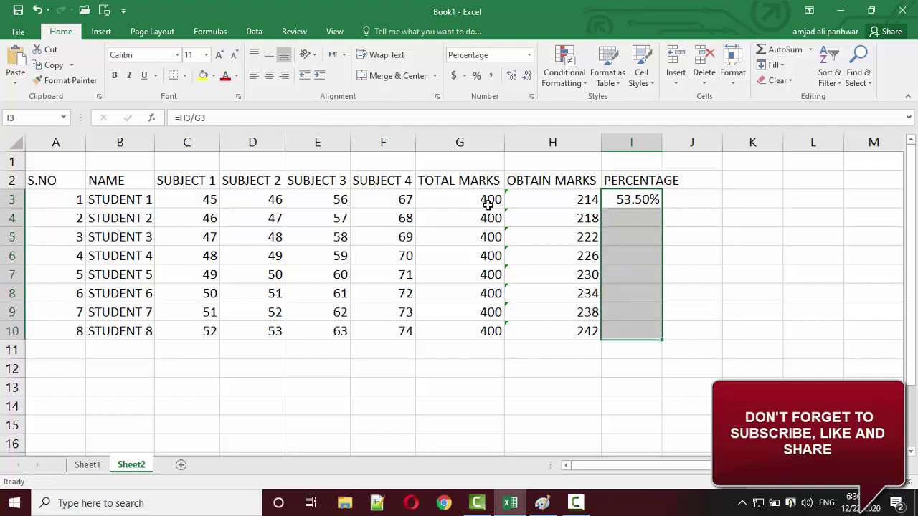
key(ctrl+d)
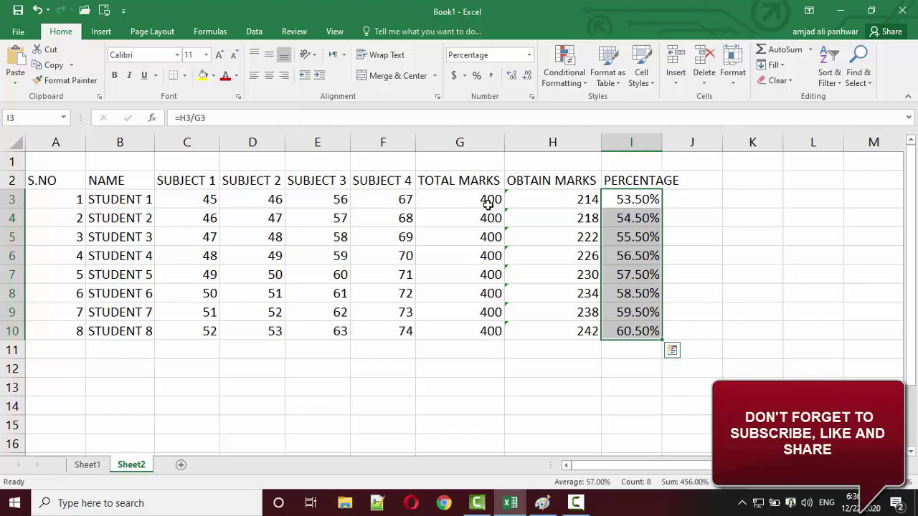
double_click(662, 142)
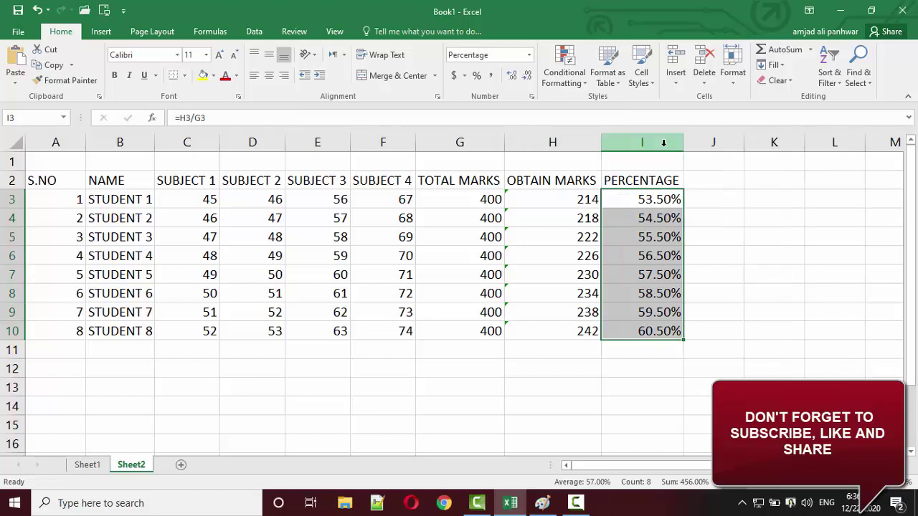
click(694, 177)
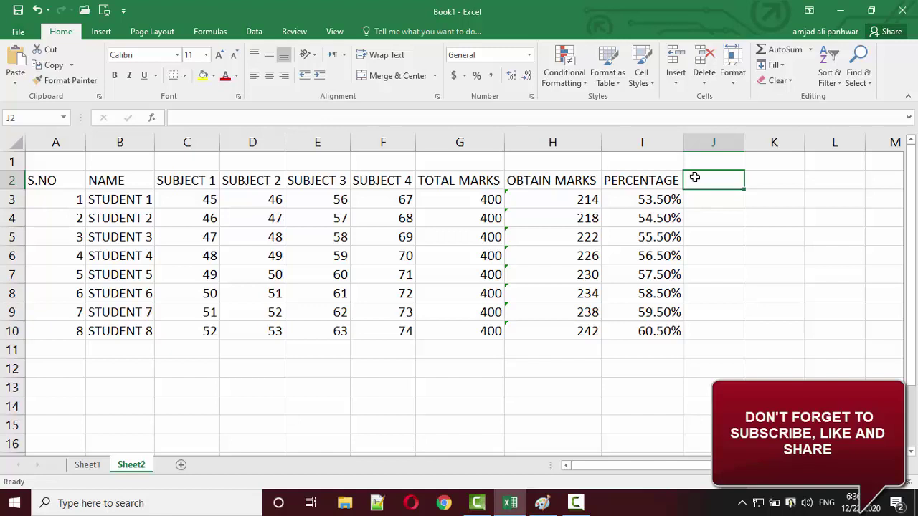
Review Student 1's four subject marks against the percentage formula in I3
click(205, 200)
drag(205, 200, 397, 206)
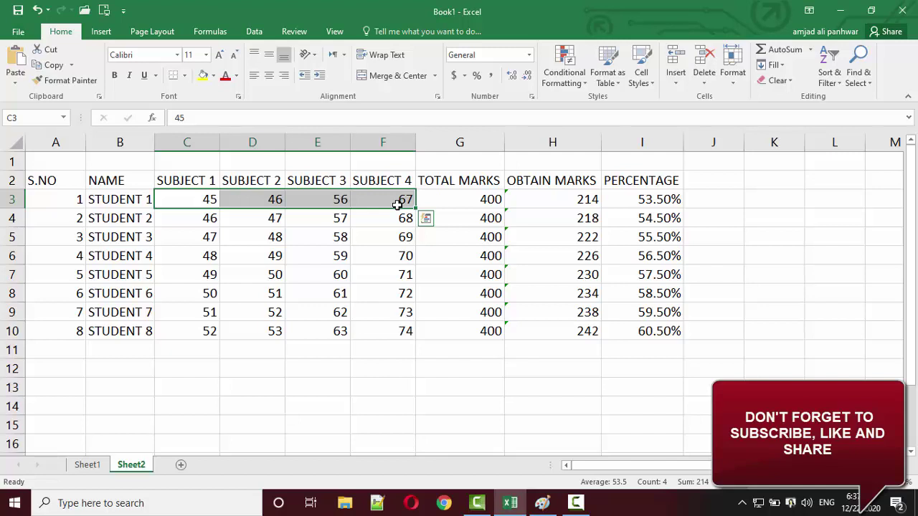
click(646, 197)
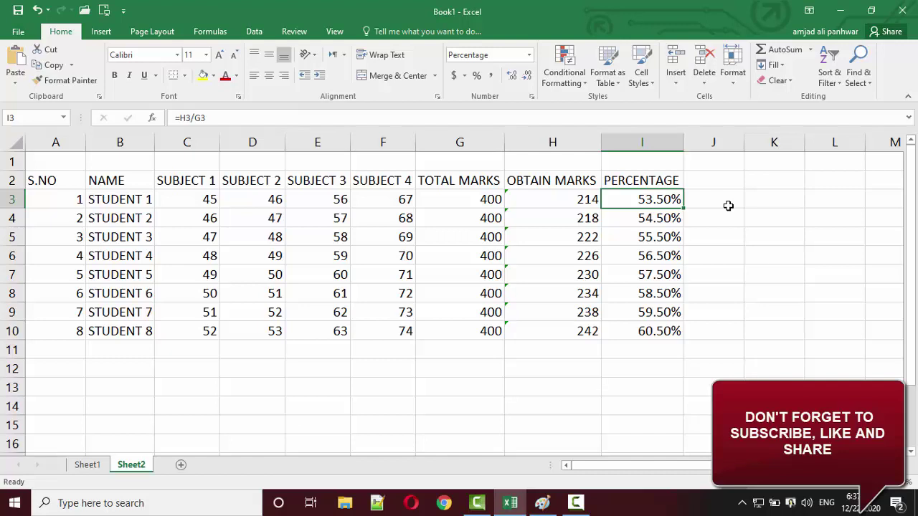
click(720, 174)
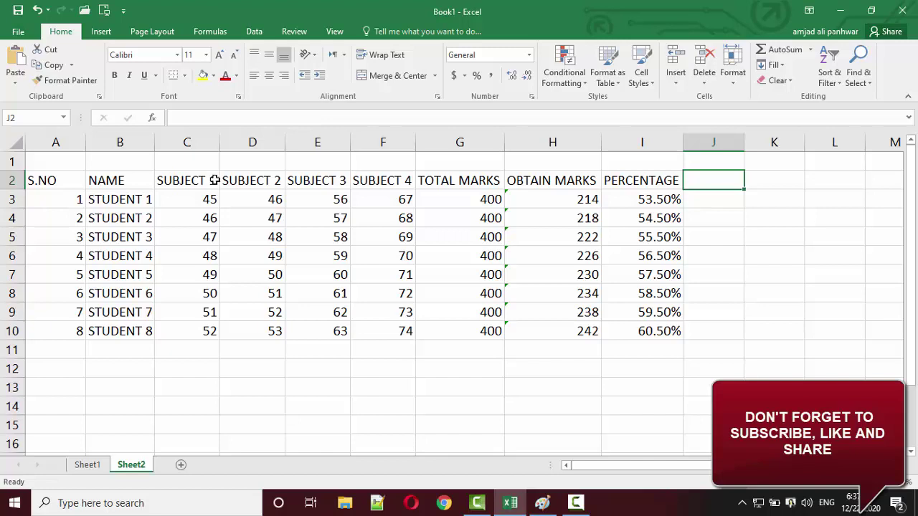
Head column J 'RESULT' and enter =IF(I3>50,"PASS","FAIL") in J3
text(R)
text(ESULT)
key(Return)
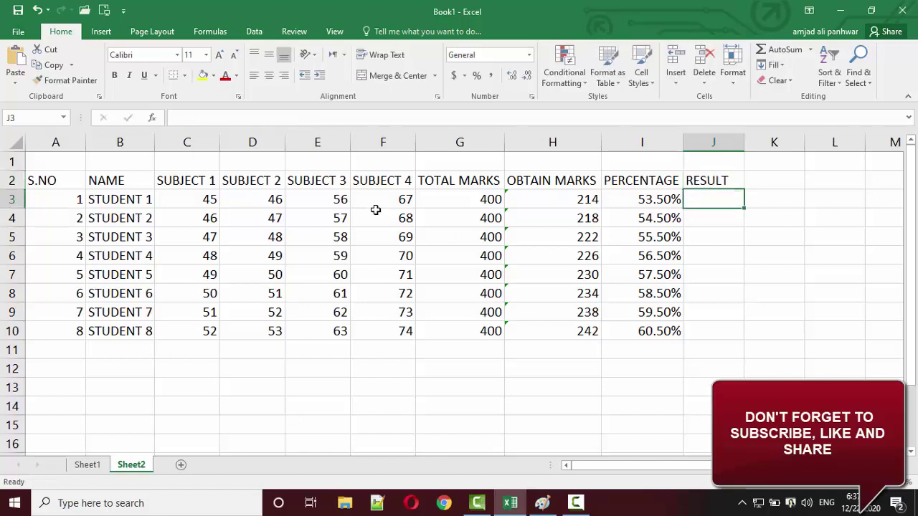
text(=)
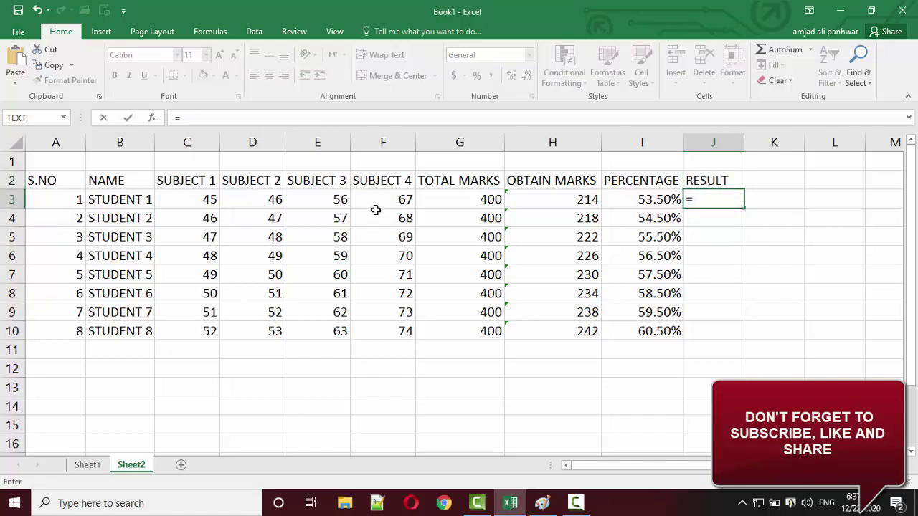
text(IF)
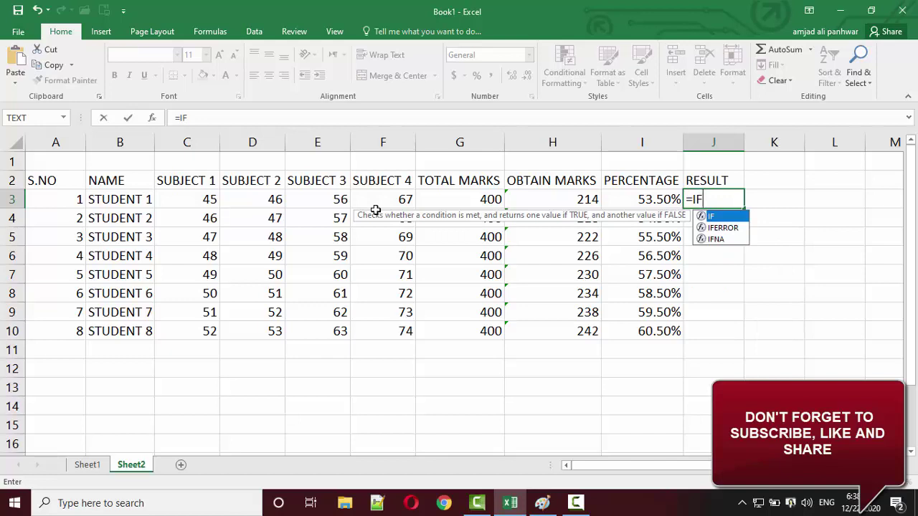
text(()
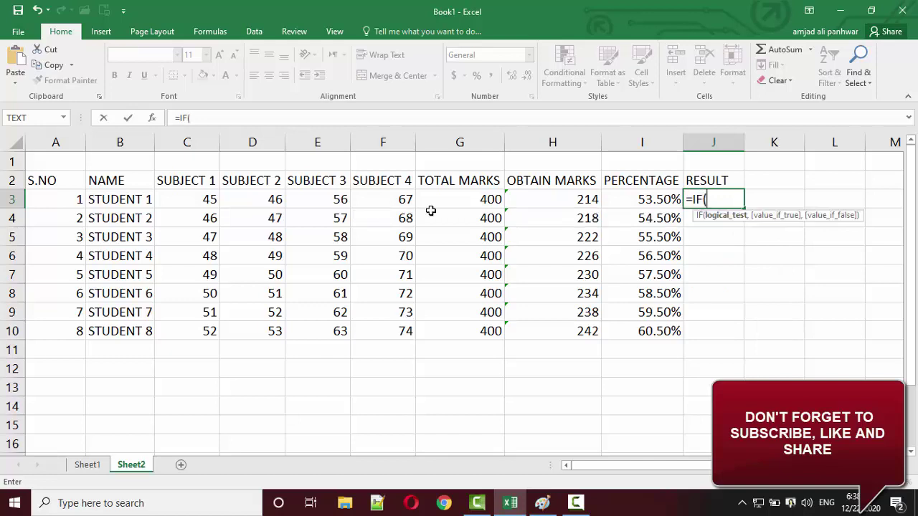
click(629, 200)
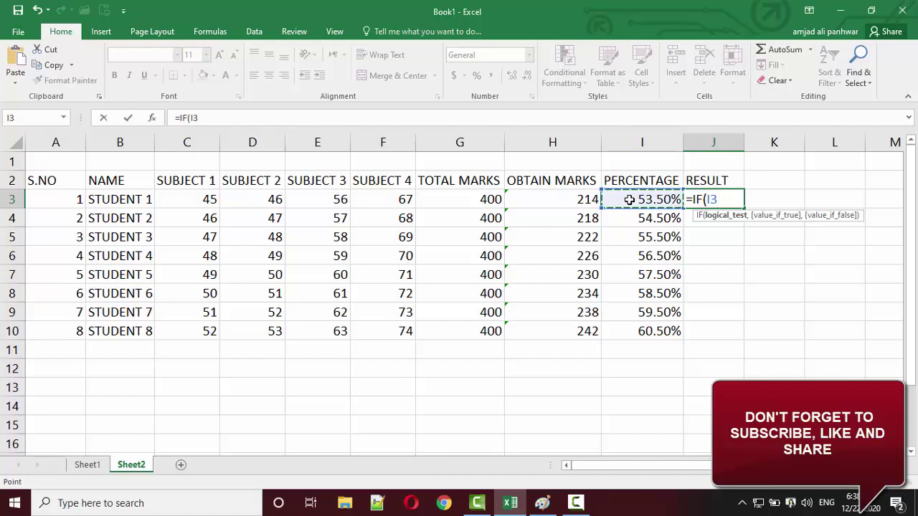
text(>)
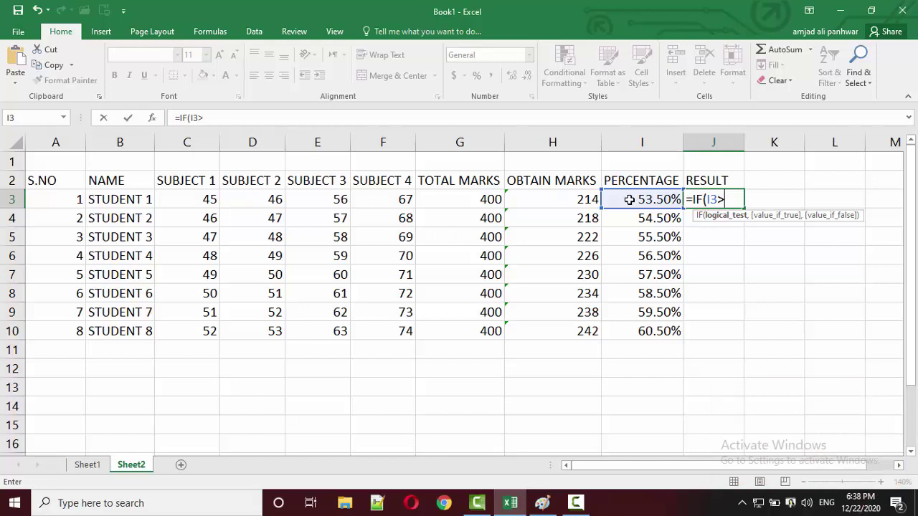
text(50)
text(,)
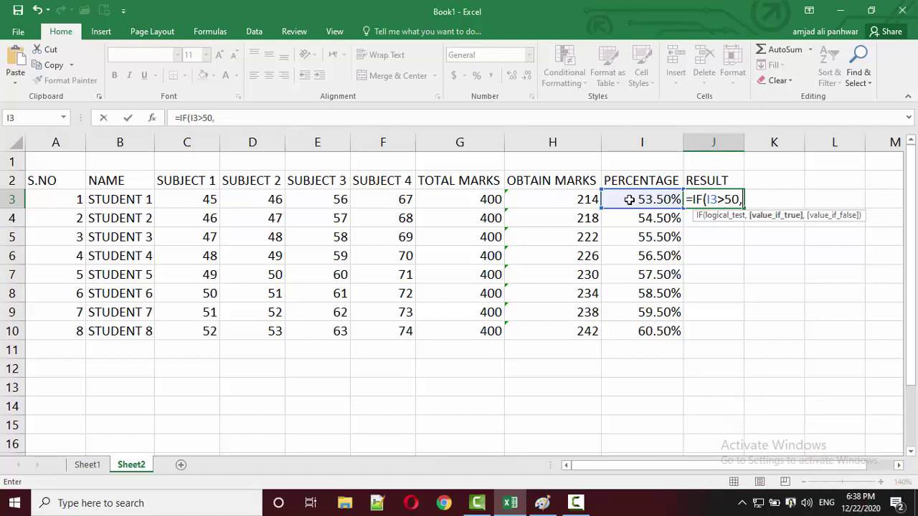
text(")
text(PASS")
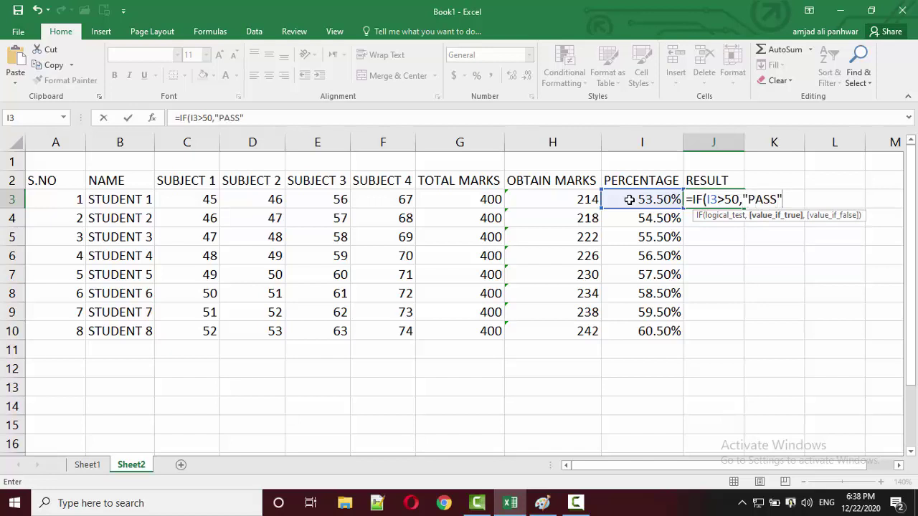
text(,")
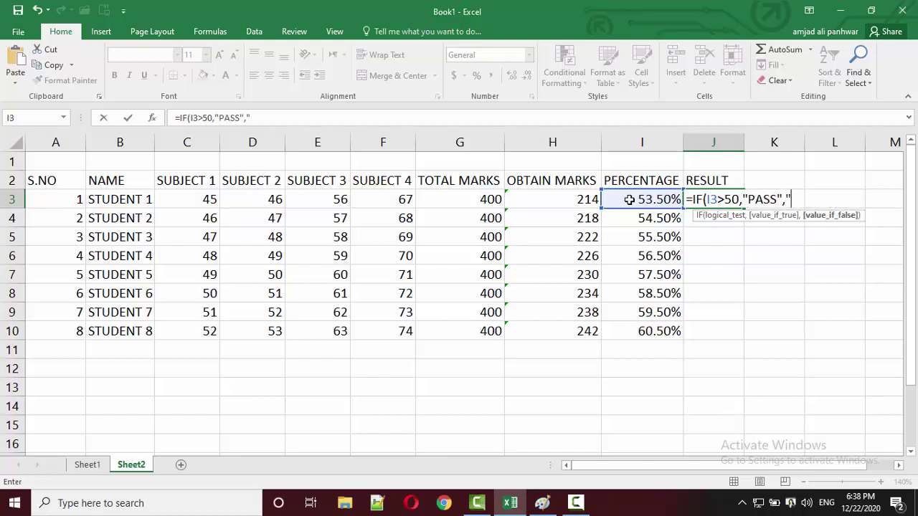
text(FAIL")
text())
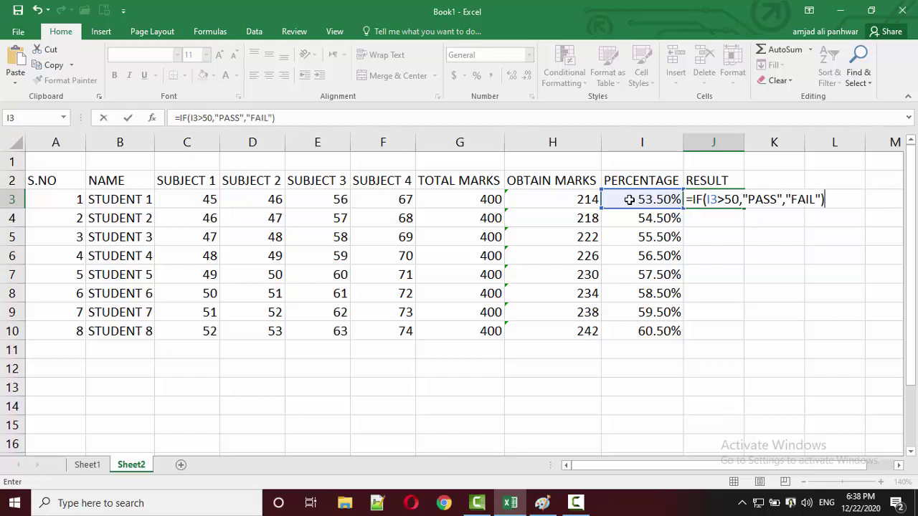
key(Return)
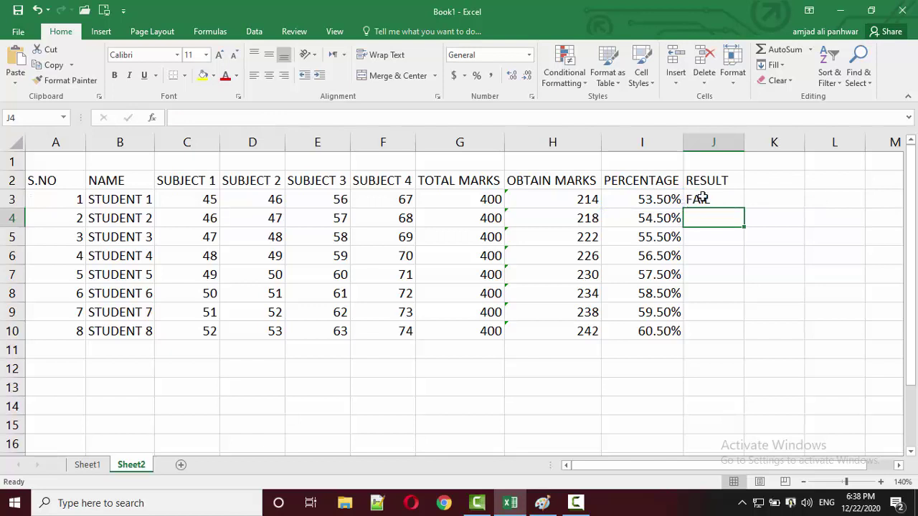
click(705, 195)
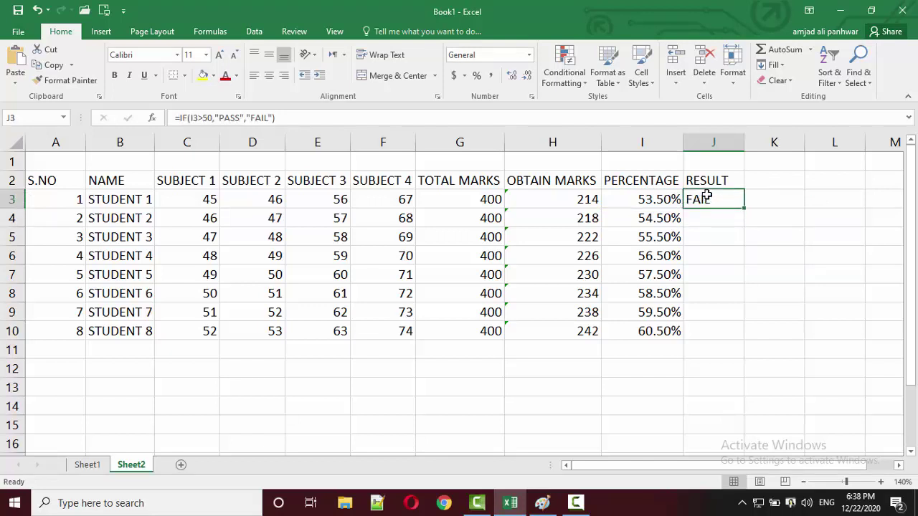
Correct the J3 formula to =IF(I3>50%,"PASS","FAIL")
double_click(706, 195)
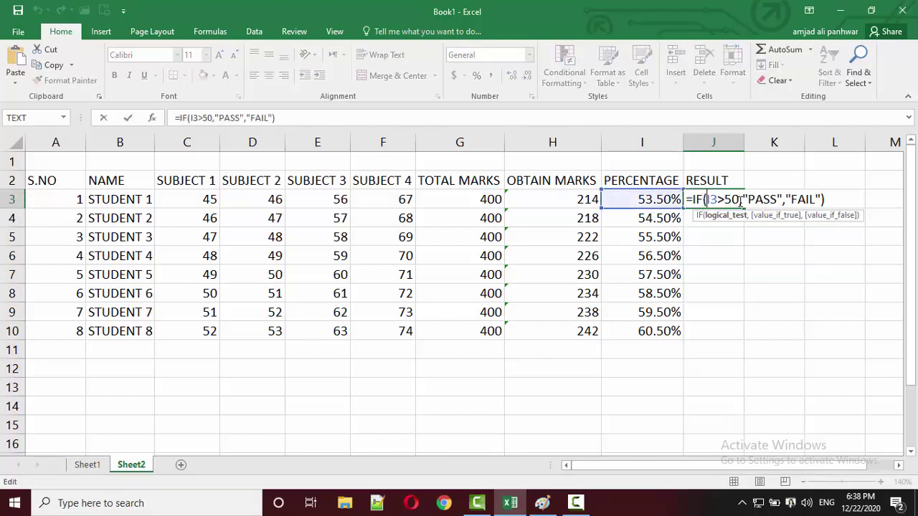
click(740, 200)
text(%)
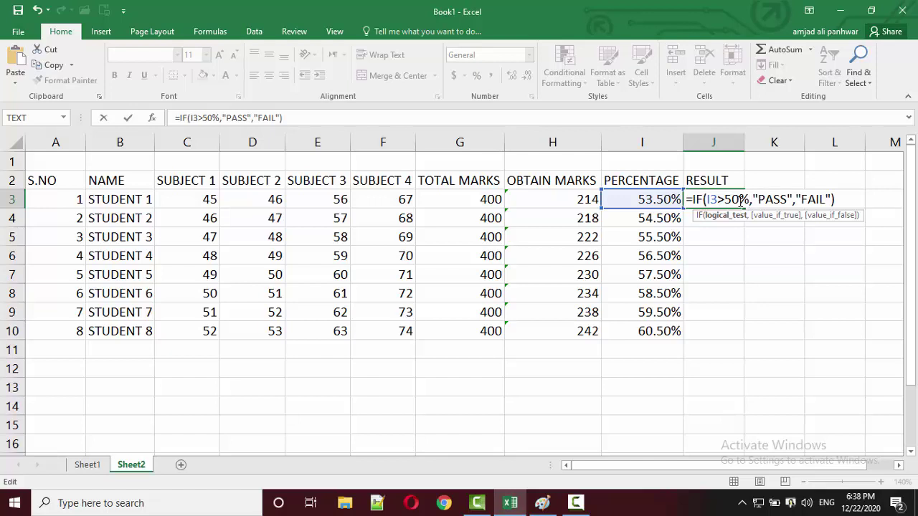
key(Return)
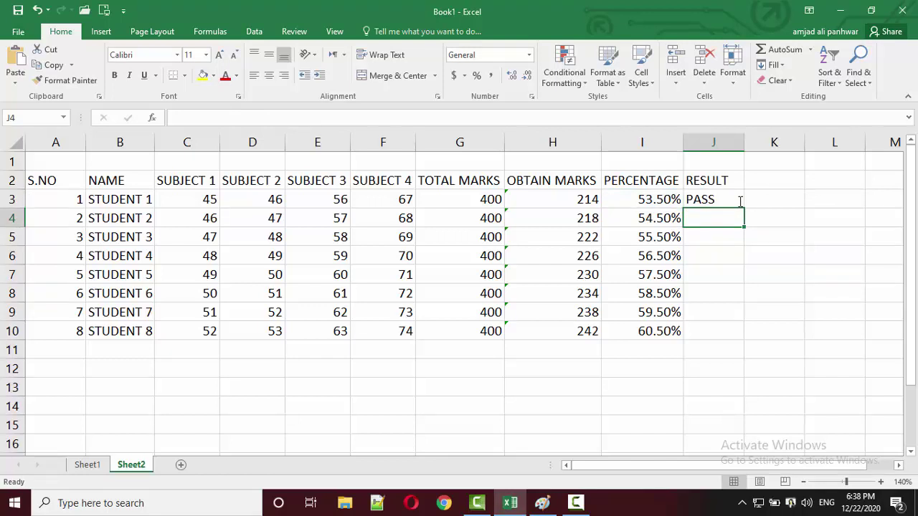
Fill the RESULT formula down J3:J10 so every student shows PASS
click(740, 201)
key(shift+Down)
key(shift+Down)
key(shift+Down)
key(shift+Down)
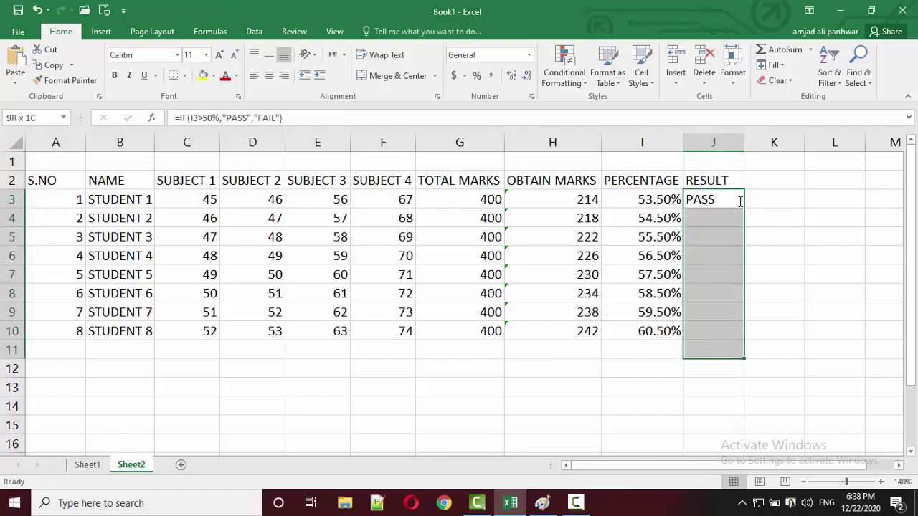
key(shift+Up)
key(ctrl+d)
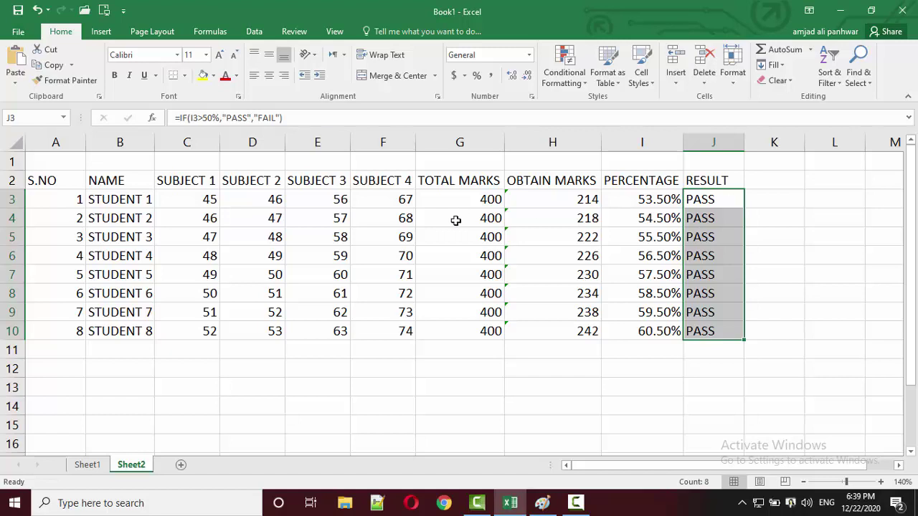
Lower Student 1's Subject 1 and Subject 2 marks to 32
click(206, 203)
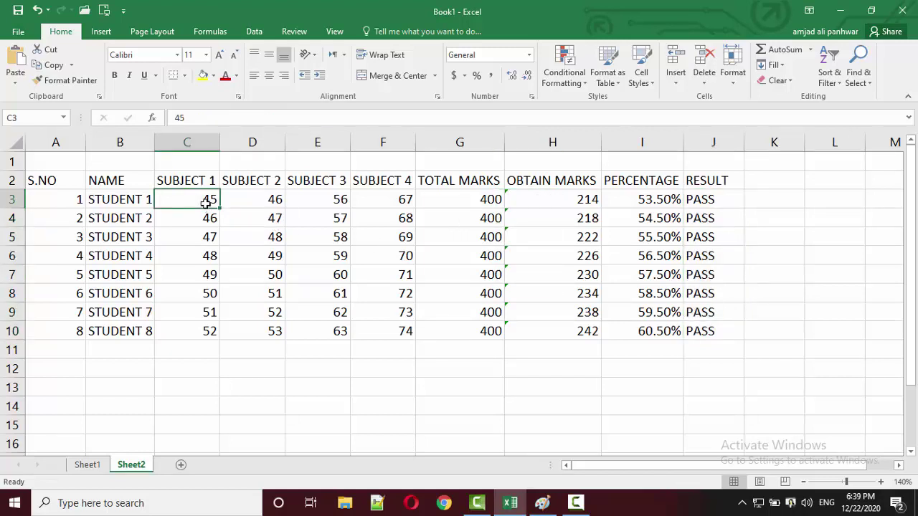
text(32)
key(Tab)
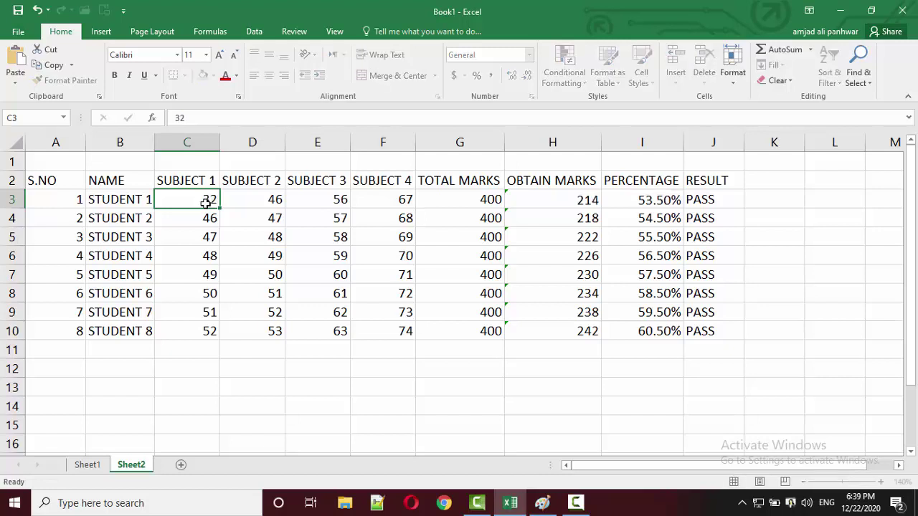
text(32)
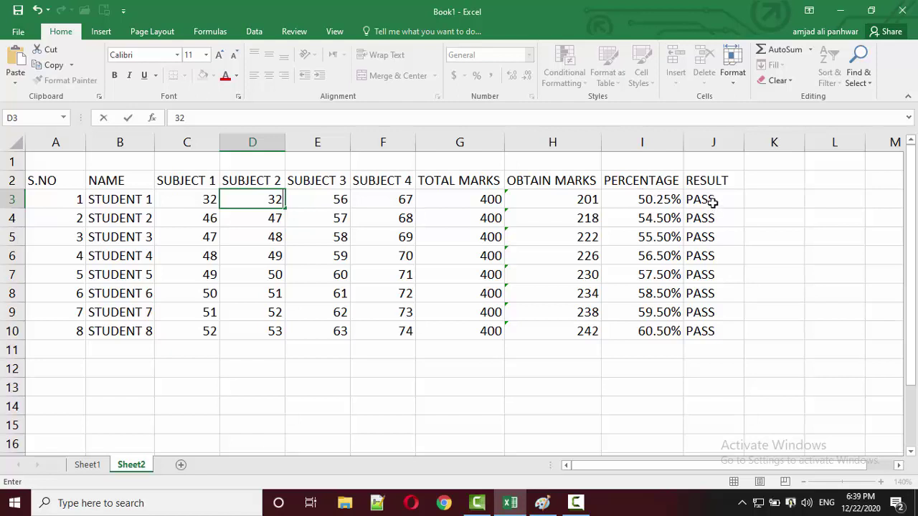
key(Return)
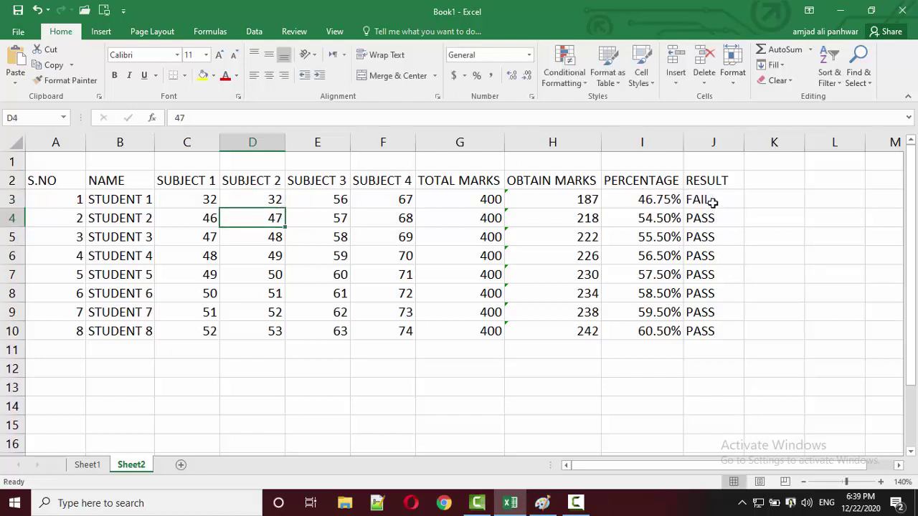
Verify Student 1's total drops to 187, 46.75%, with RESULT now FAIL
click(720, 201)
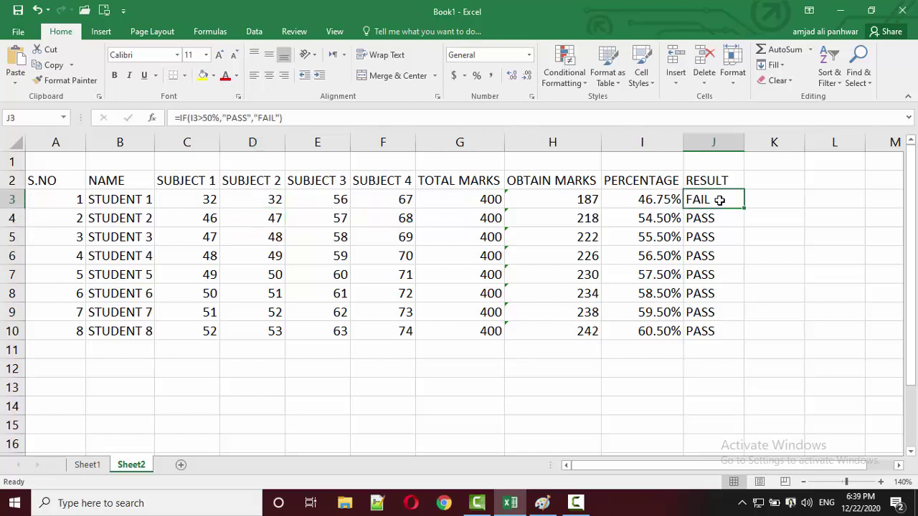
click(661, 201)
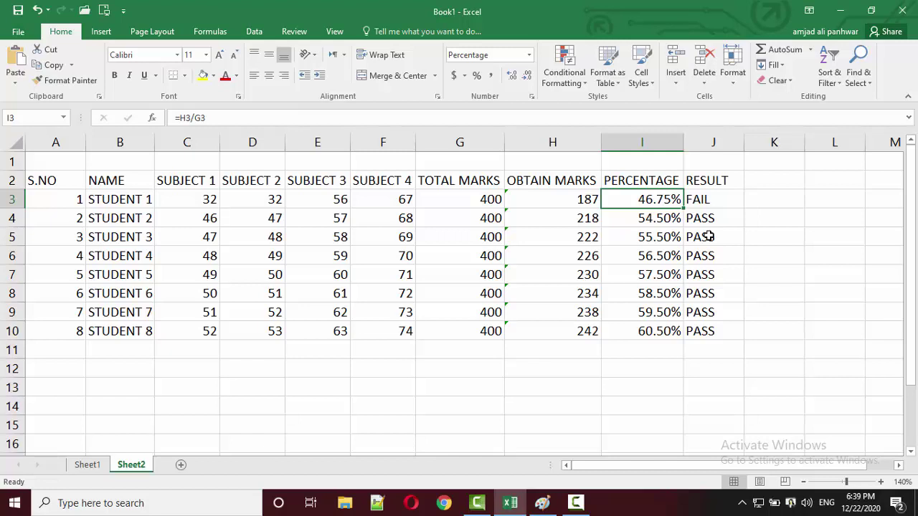
click(716, 203)
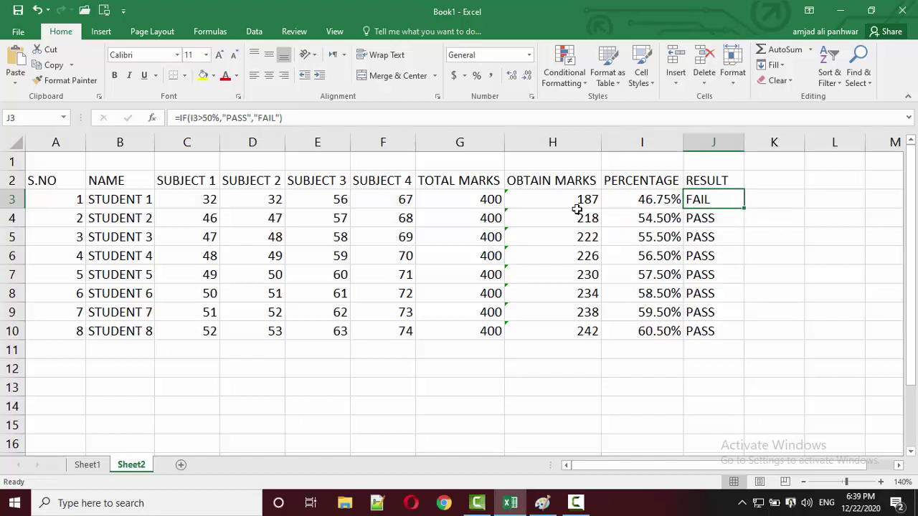
drag(642, 199, 648, 327)
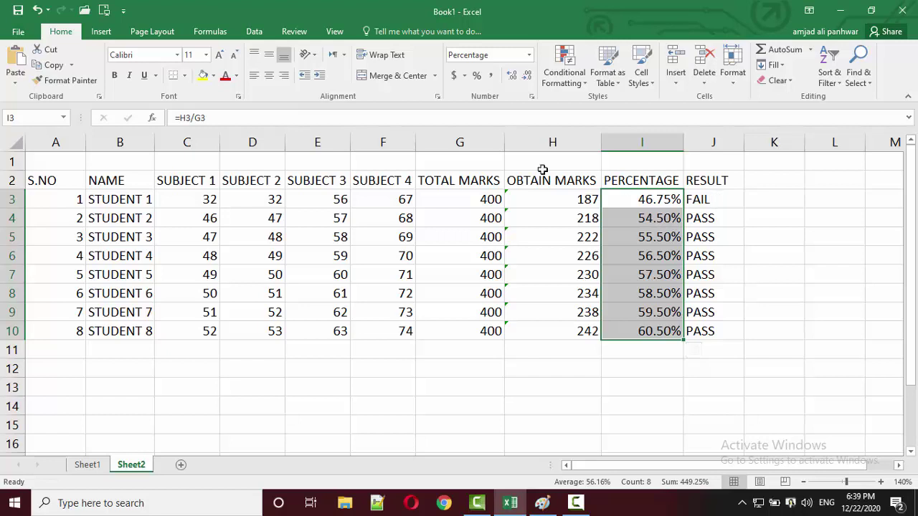
click(199, 200)
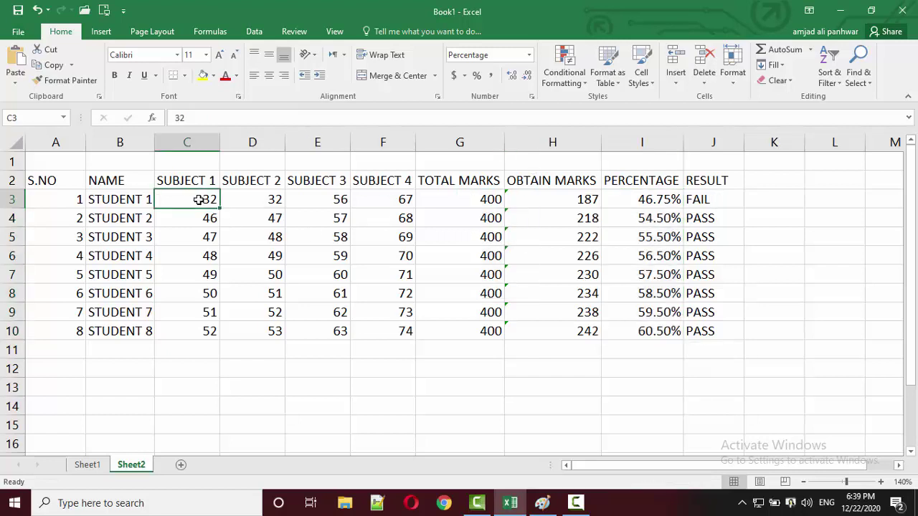
drag(199, 200, 399, 199)
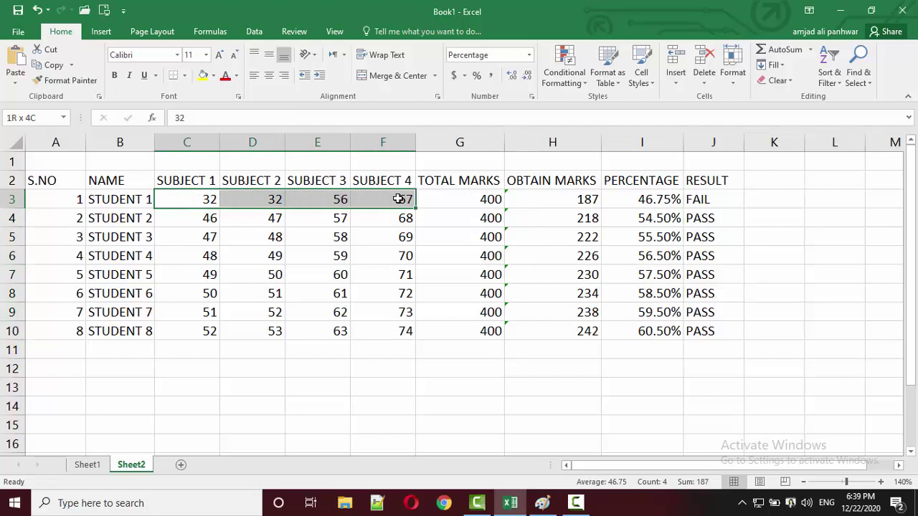
drag(399, 199, 399, 199)
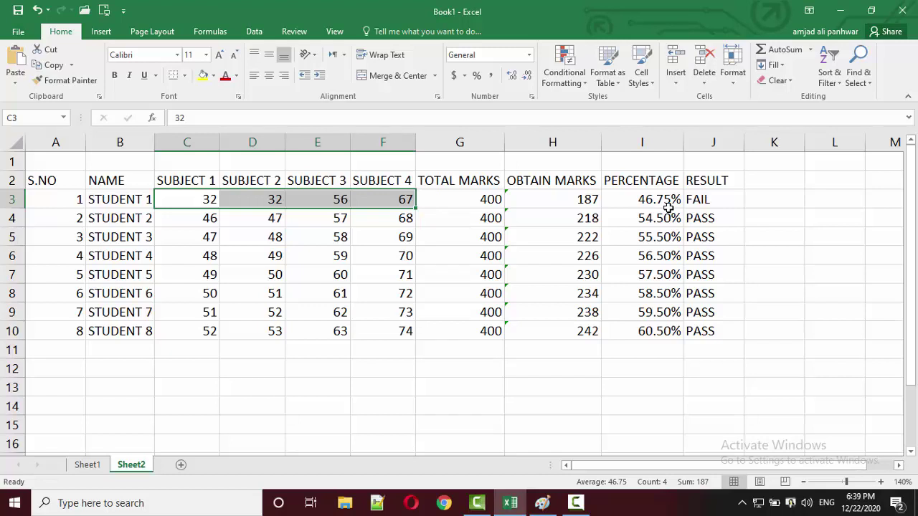
click(723, 181)
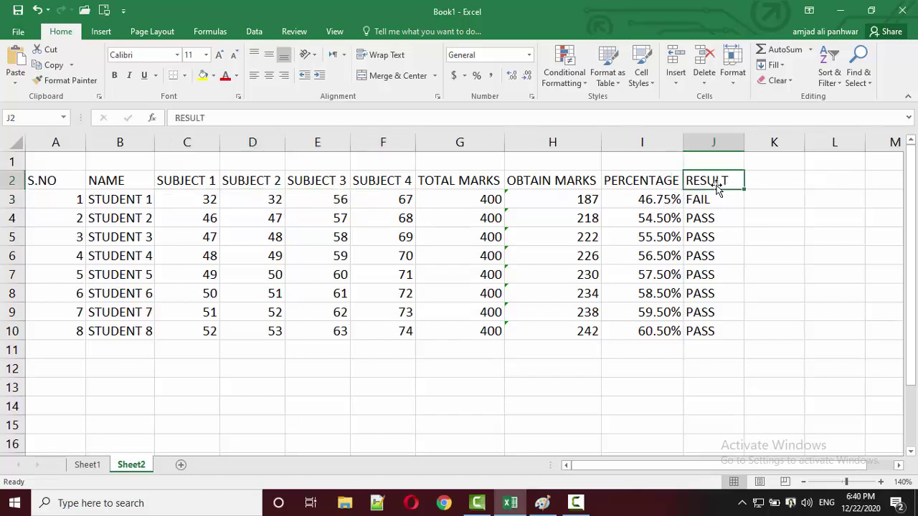
click(48, 160)
Merge and centre A1:J1 and enter the title 'MARKSHEET'
mouse_move(48, 162)
mouse_down()
mouse_move(405, 182)
mouse_move(715, 146)
mouse_up()
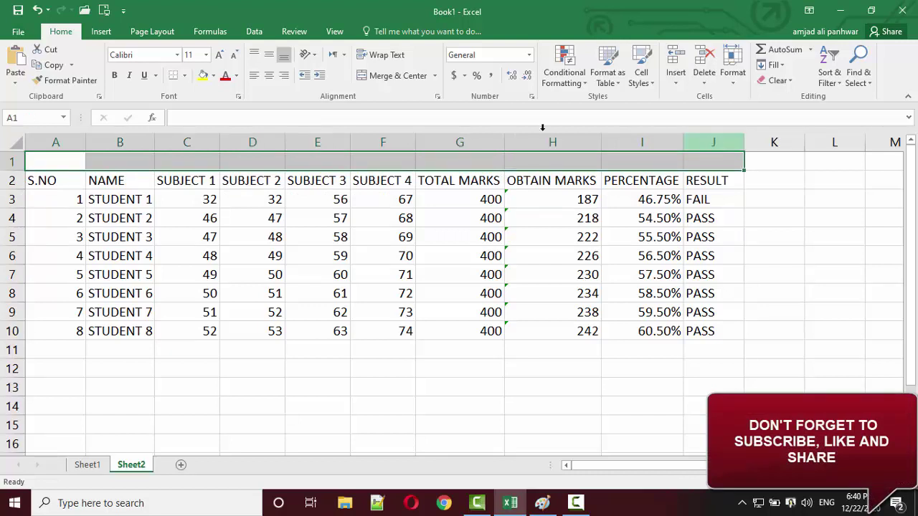
click(399, 76)
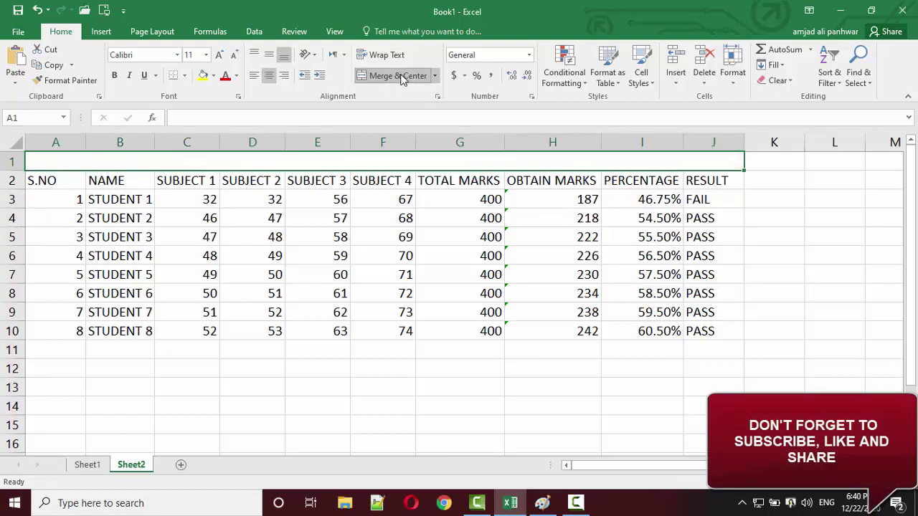
text(mar)
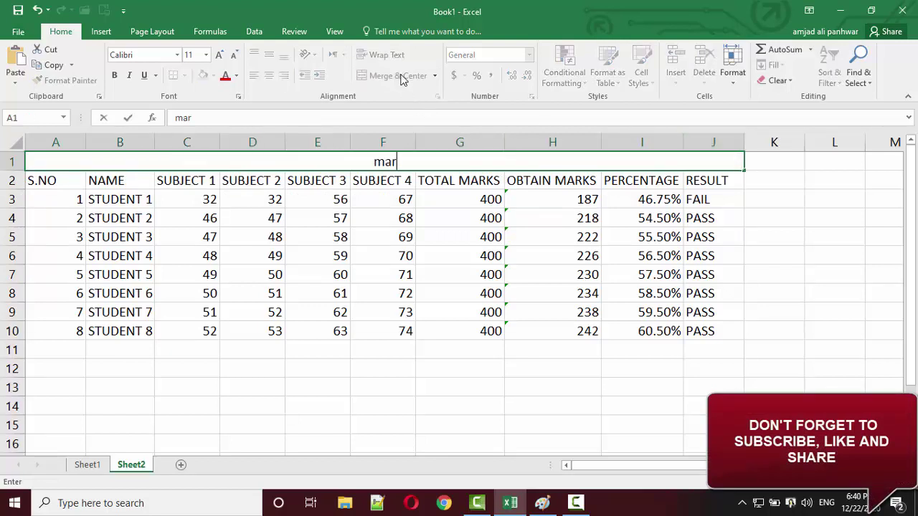
key(BackSpace)
key(BackSpace)
key(BackSpace)
text(MARKS)
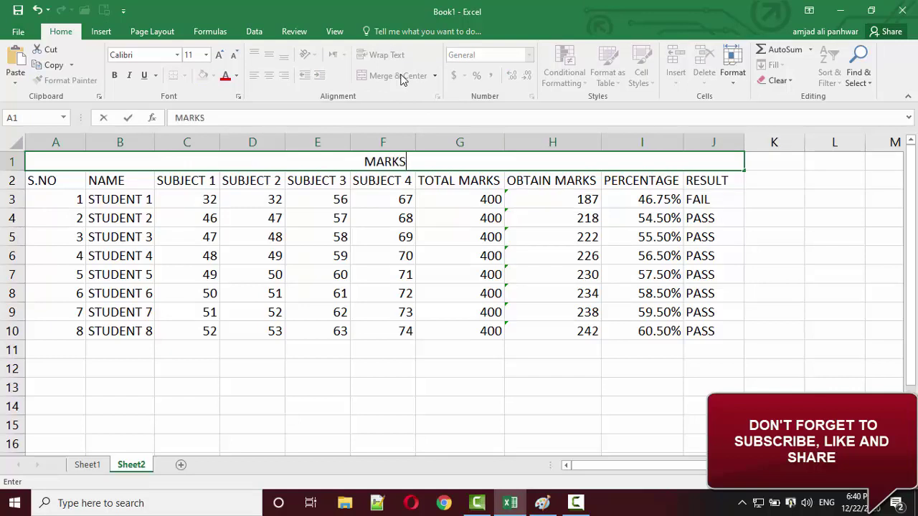
text(HEET)
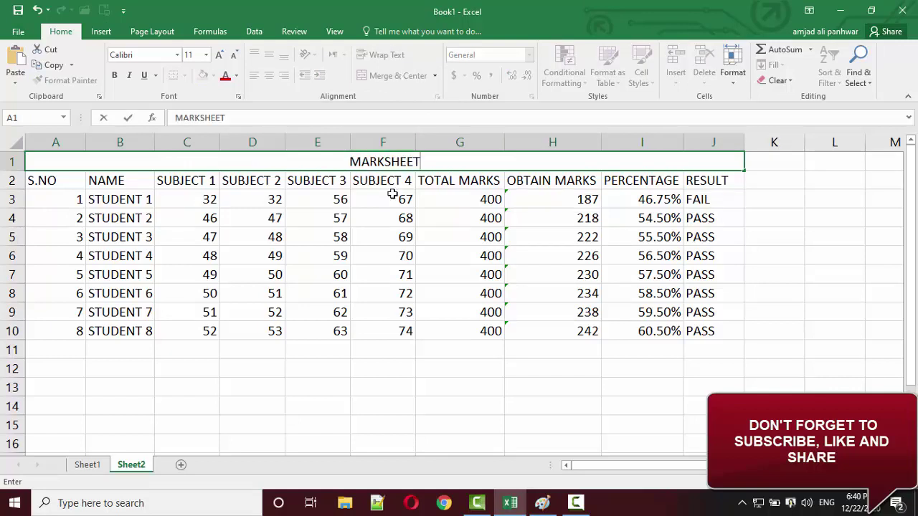
click(393, 199)
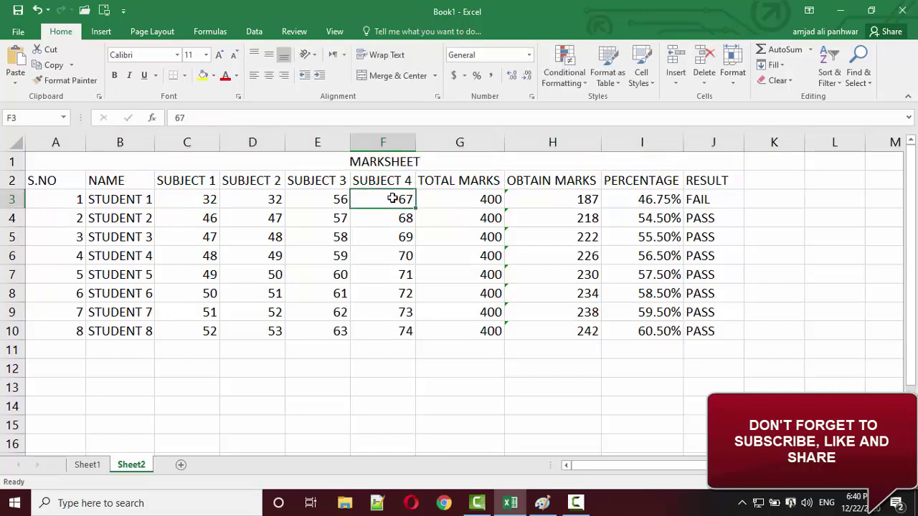
click(13, 162)
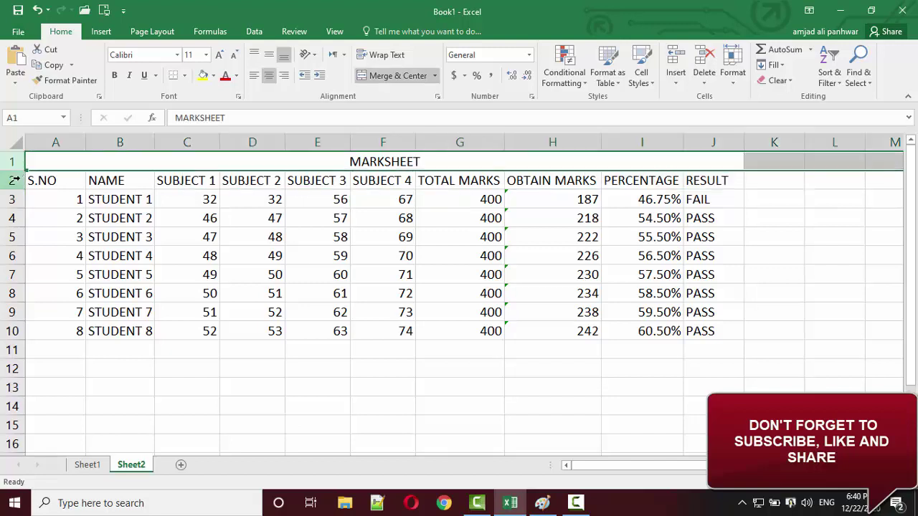
click(14, 180)
Heighten row 1 and make the MARKSHEET title bold, size 20, vertically centred
drag(14, 170, 17, 194)
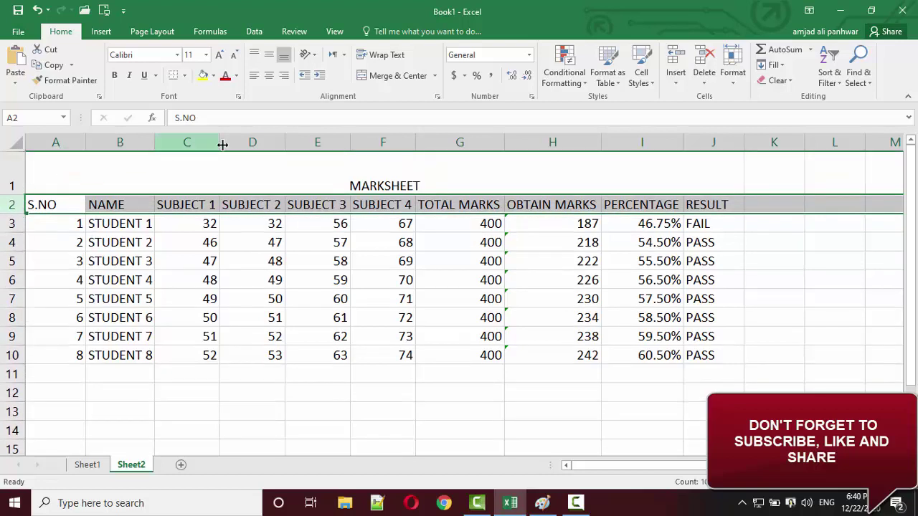
click(293, 164)
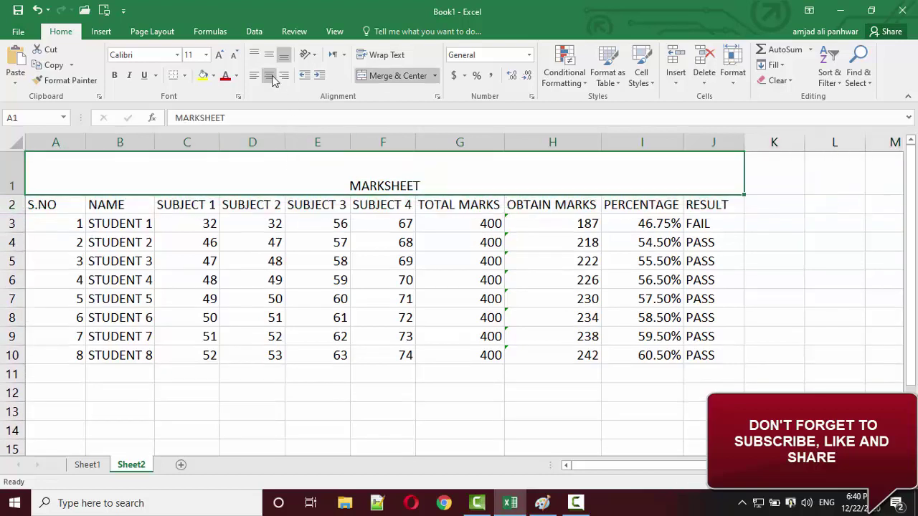
click(269, 54)
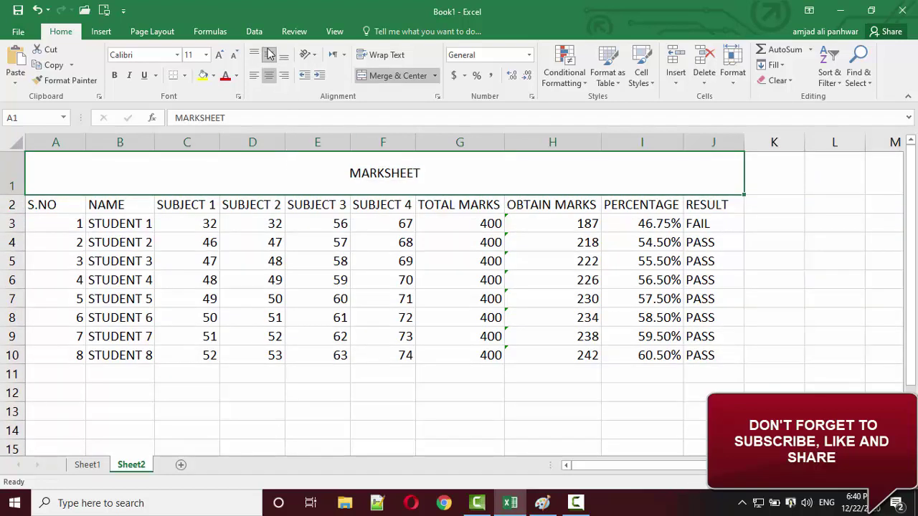
click(114, 76)
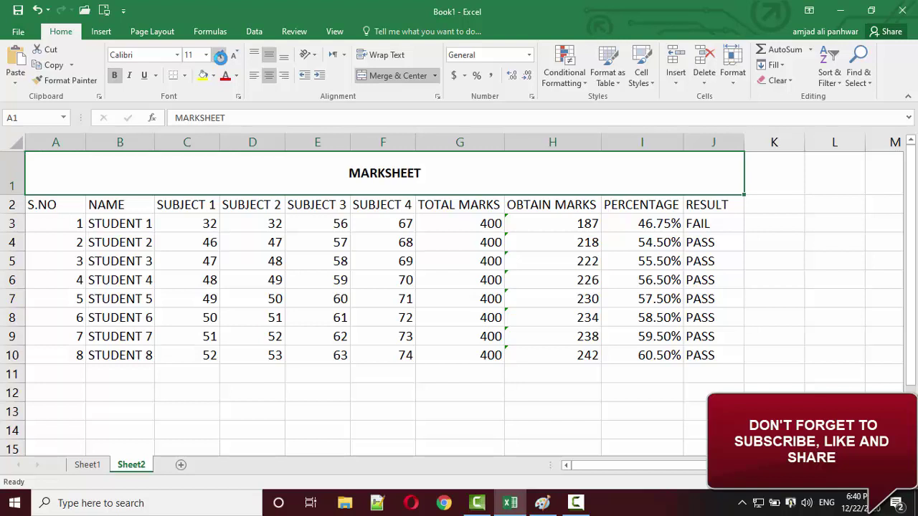
click(220, 55)
click(219, 56)
click(220, 56)
click(220, 56)
click(220, 56)
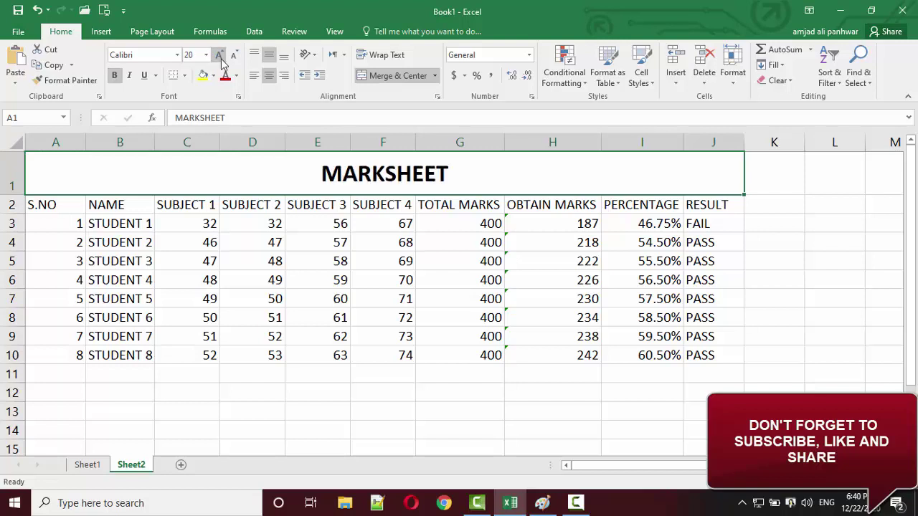
click(649, 77)
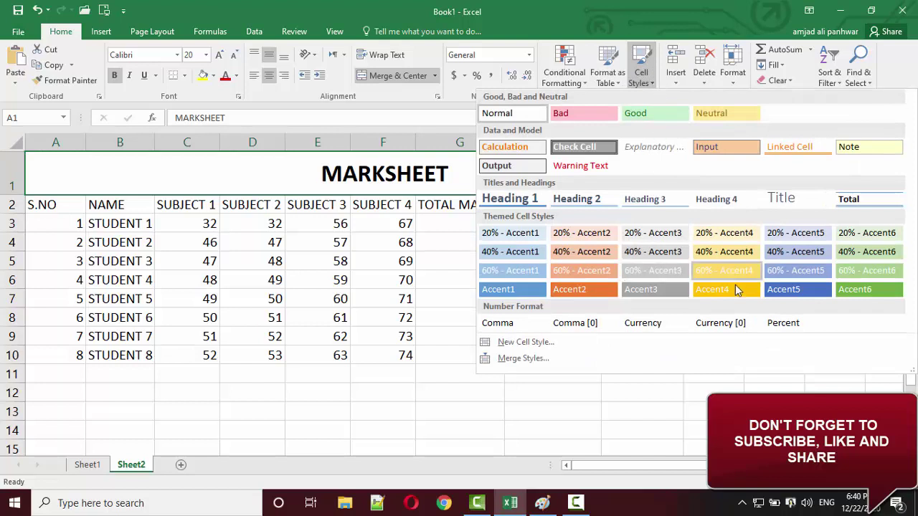
Give the MARKSHEET title the blue Accent5 cell style
click(786, 290)
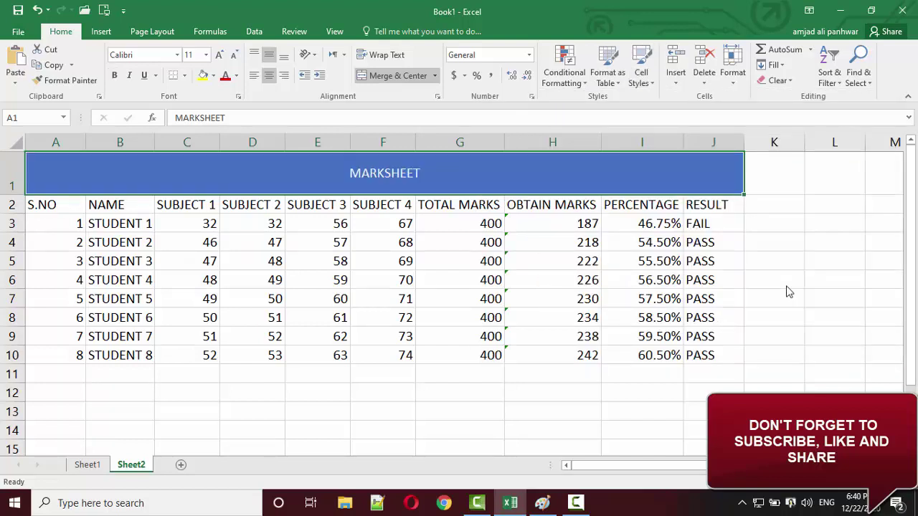
click(654, 84)
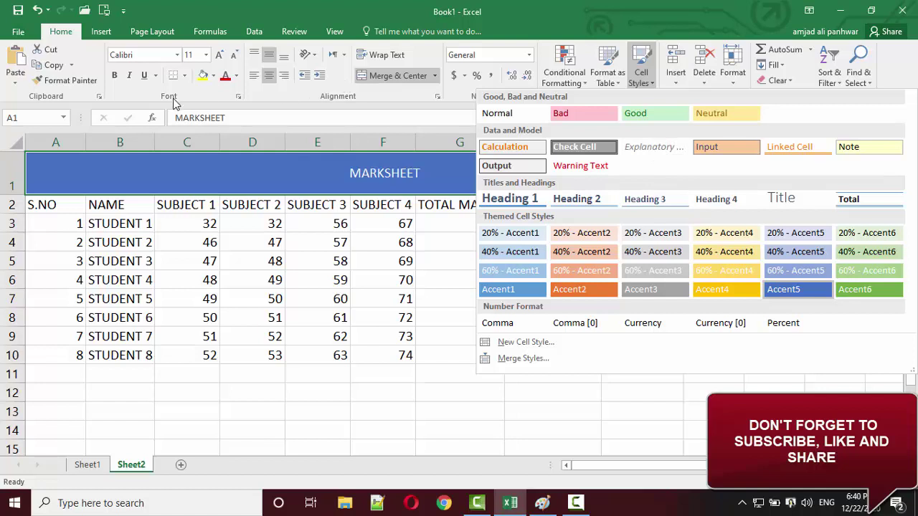
click(123, 81)
Restore the title to bold size 20 and select the header row A2:J2
click(114, 76)
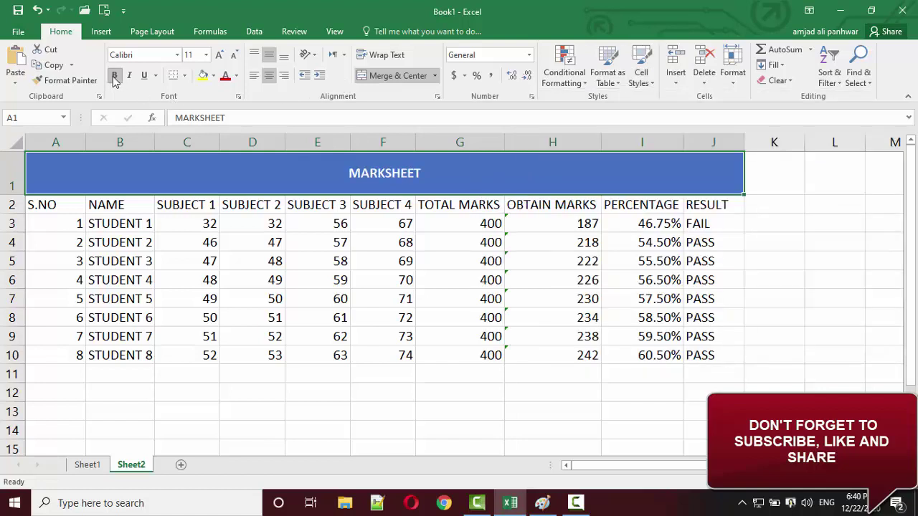
click(218, 56)
click(219, 56)
click(219, 56)
click(219, 56)
click(219, 56)
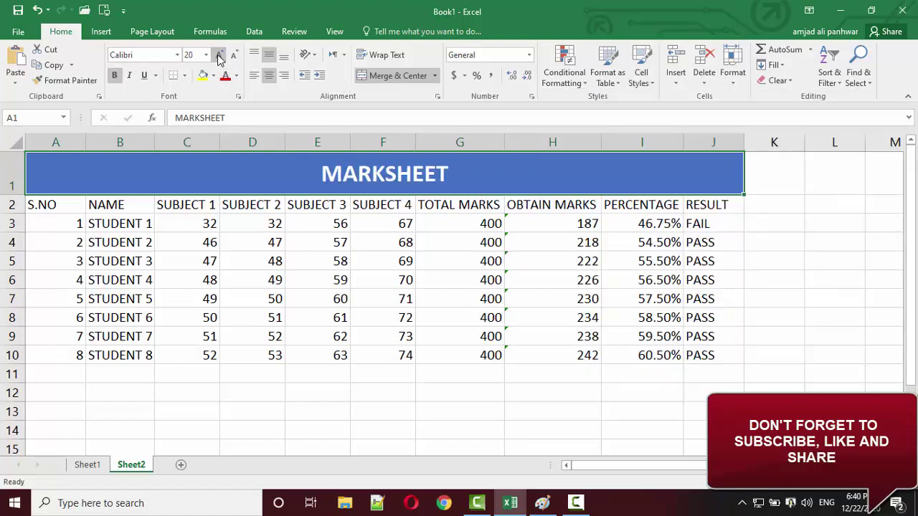
mouse_move(62, 204)
mouse_down()
mouse_move(224, 208)
mouse_move(461, 189)
mouse_up()
drag(545, 201, 698, 204)
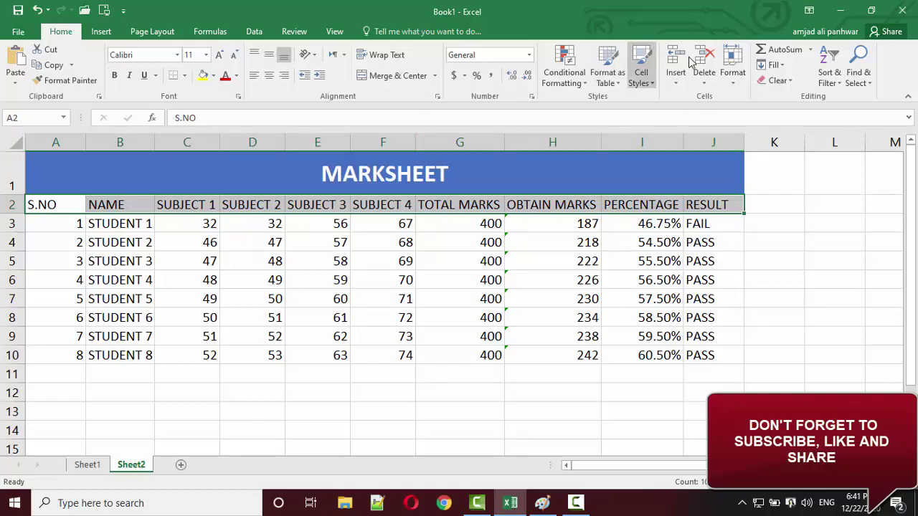
Apply the 60% - Accent1 cell style to the S.NO through RESULT headings
click(644, 89)
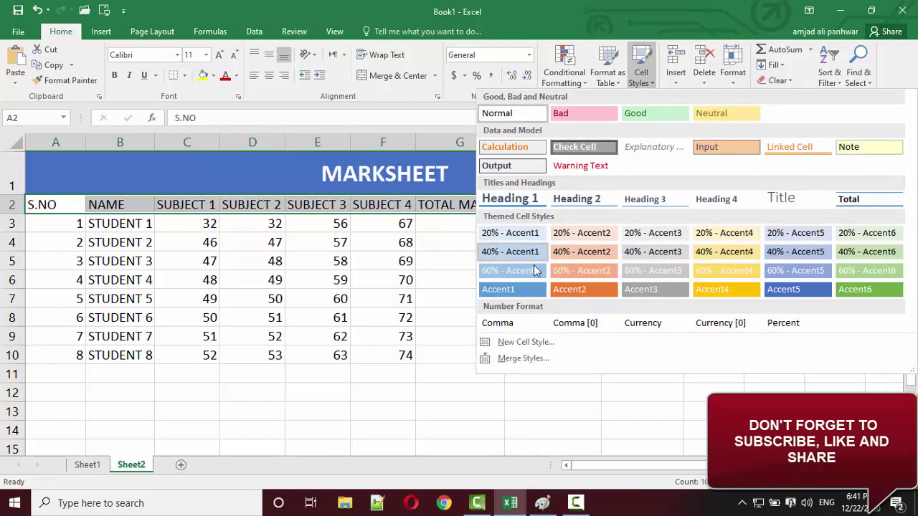
click(532, 272)
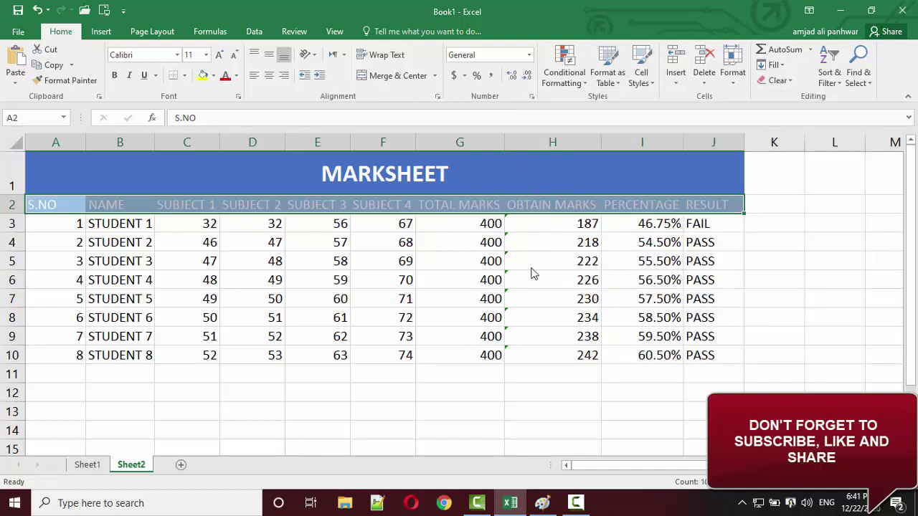
click(133, 210)
Centre all table contents in A1:J10 both horizontally and vertically
mouse_move(72, 184)
mouse_down()
mouse_move(340, 298)
mouse_move(394, 352)
mouse_up()
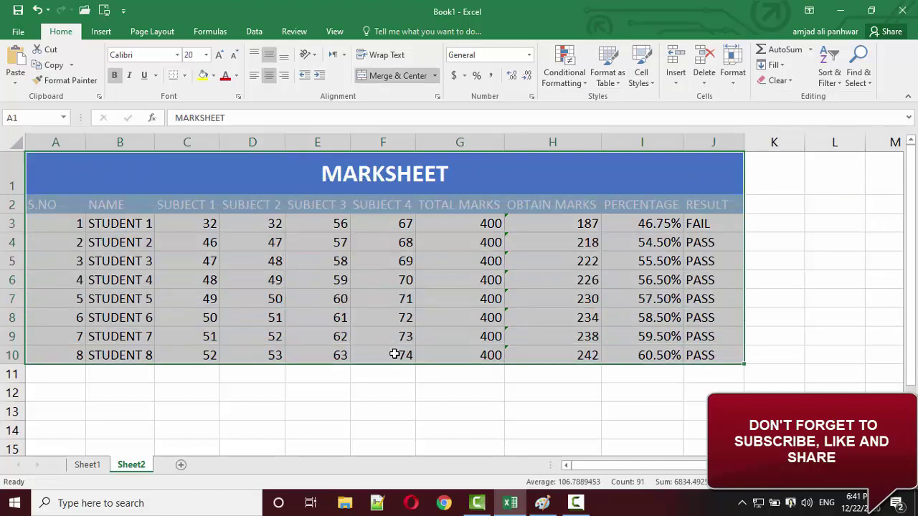
click(272, 59)
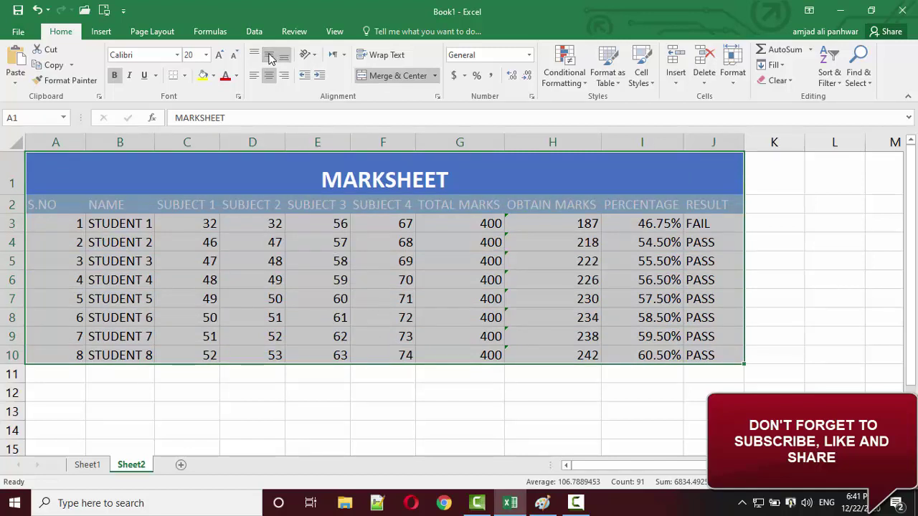
click(271, 61)
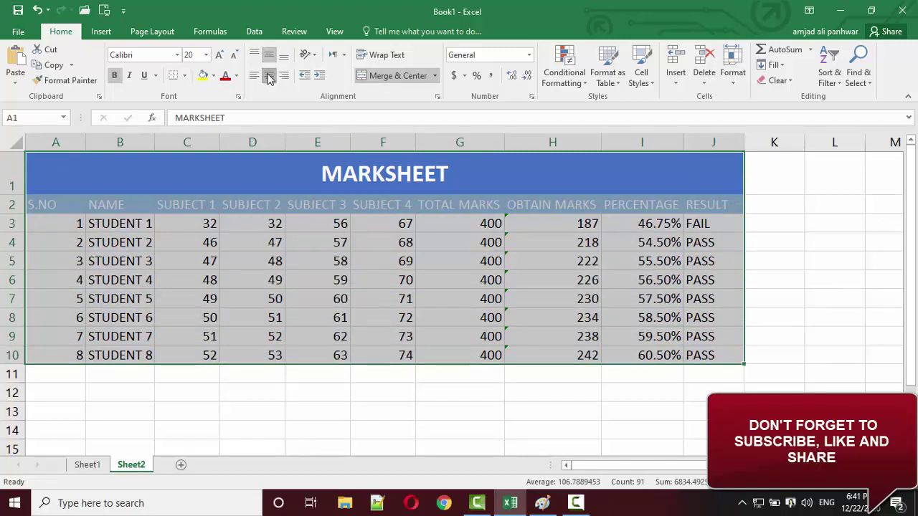
click(269, 76)
click(269, 76)
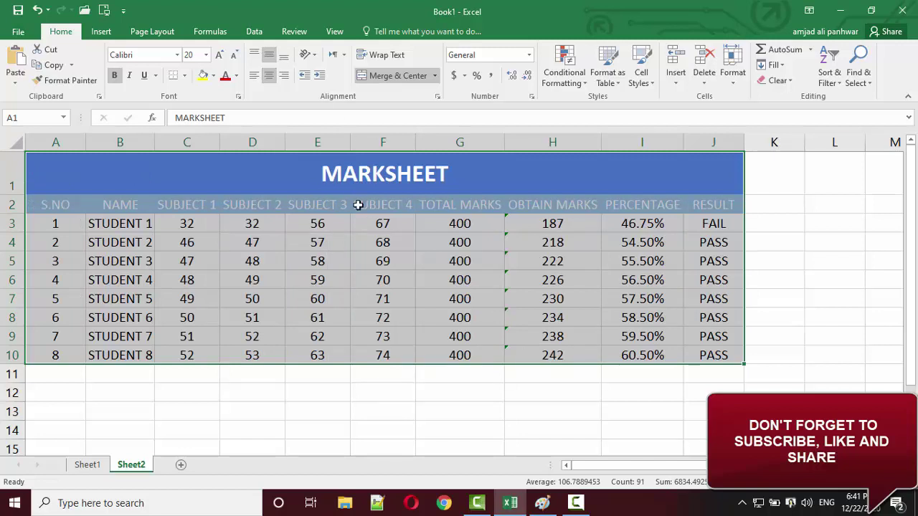
click(185, 76)
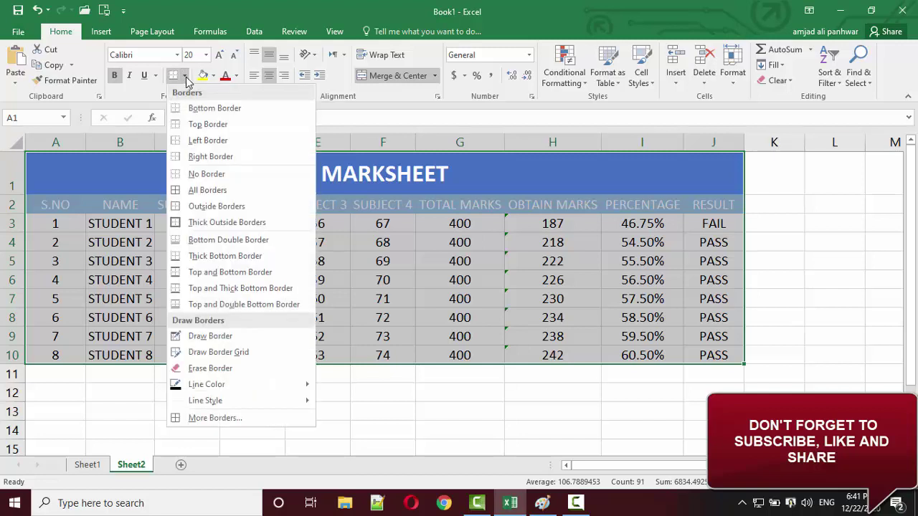
Apply All Borders to every cell of A1:J10, then select the RESULT heading cell
click(214, 192)
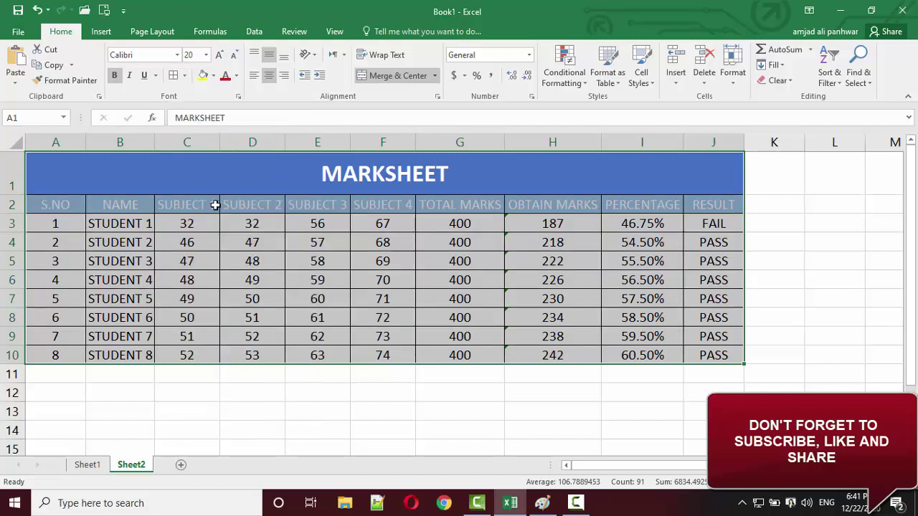
click(247, 367)
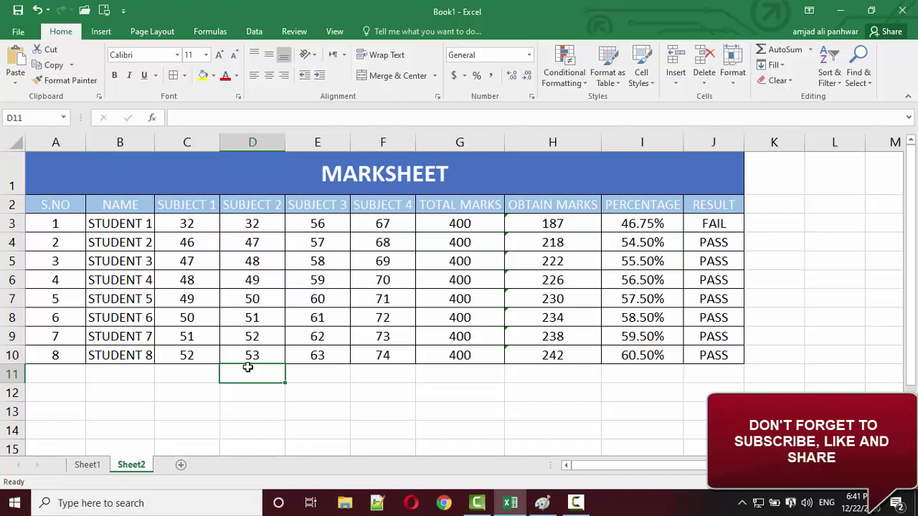
click(692, 204)
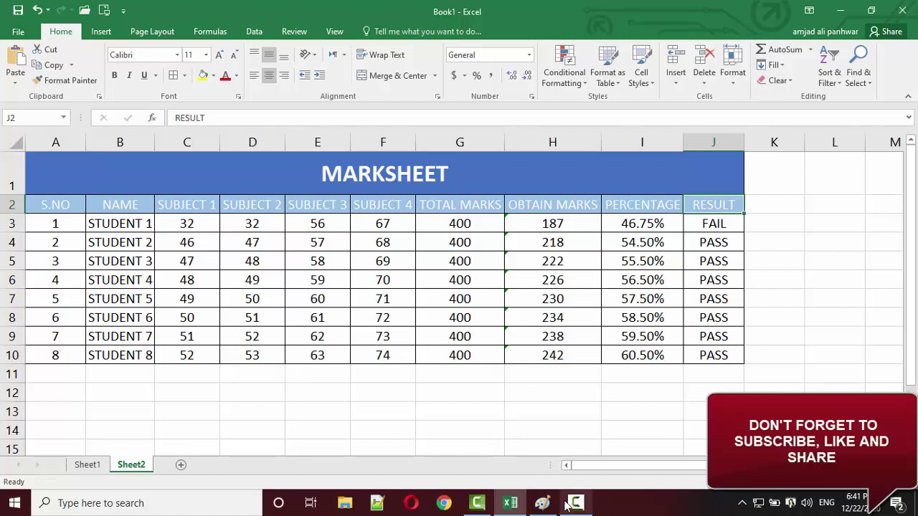
mouse_move(566, 505)
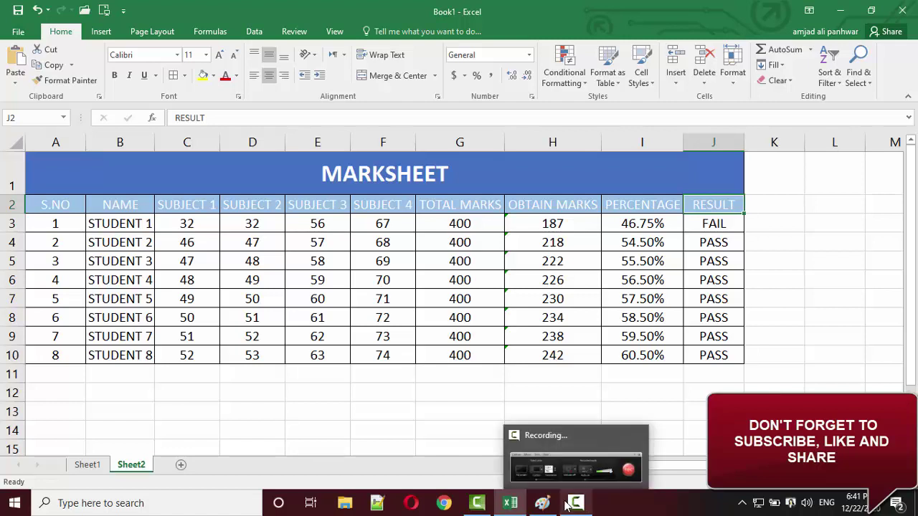